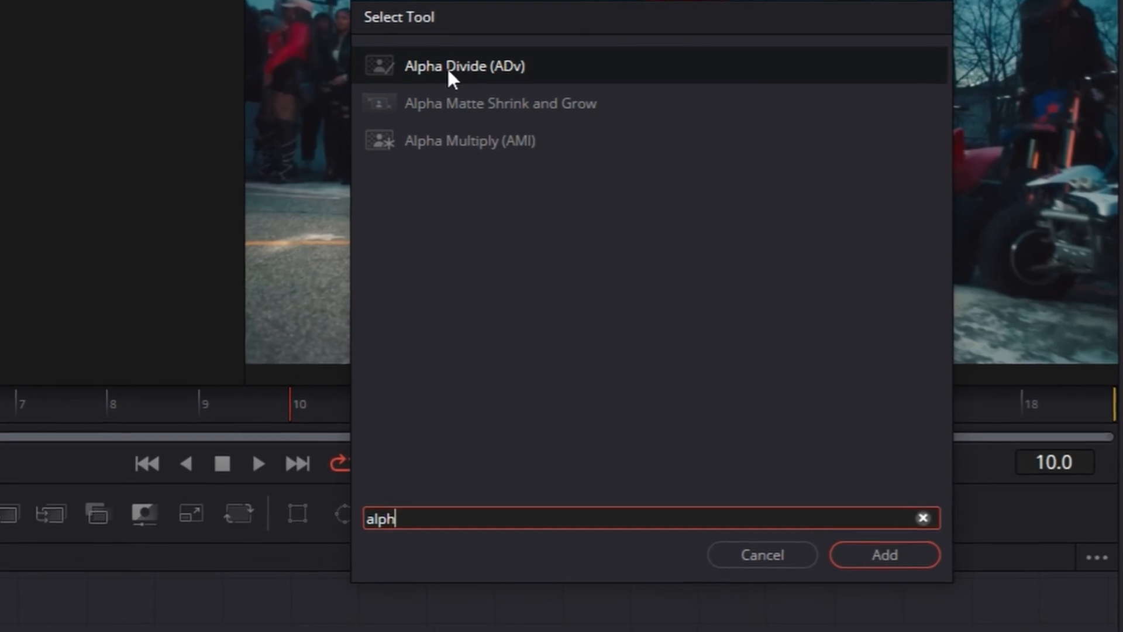
Add an Alpha Divide node and a Duplicate node to the composition.
text(Divide)
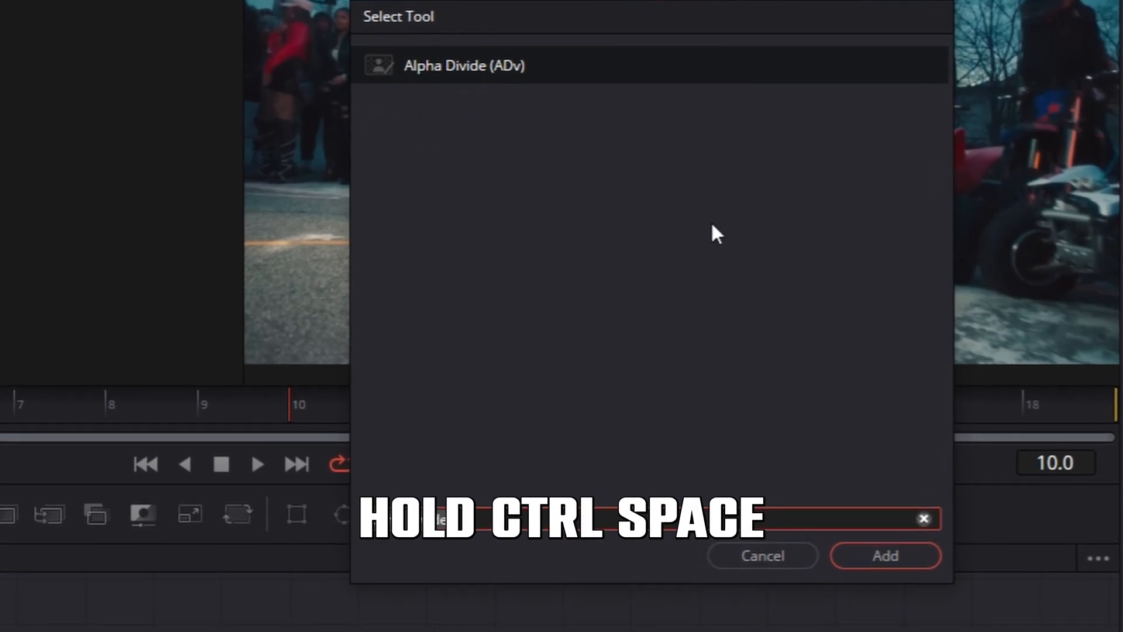
click(920, 555)
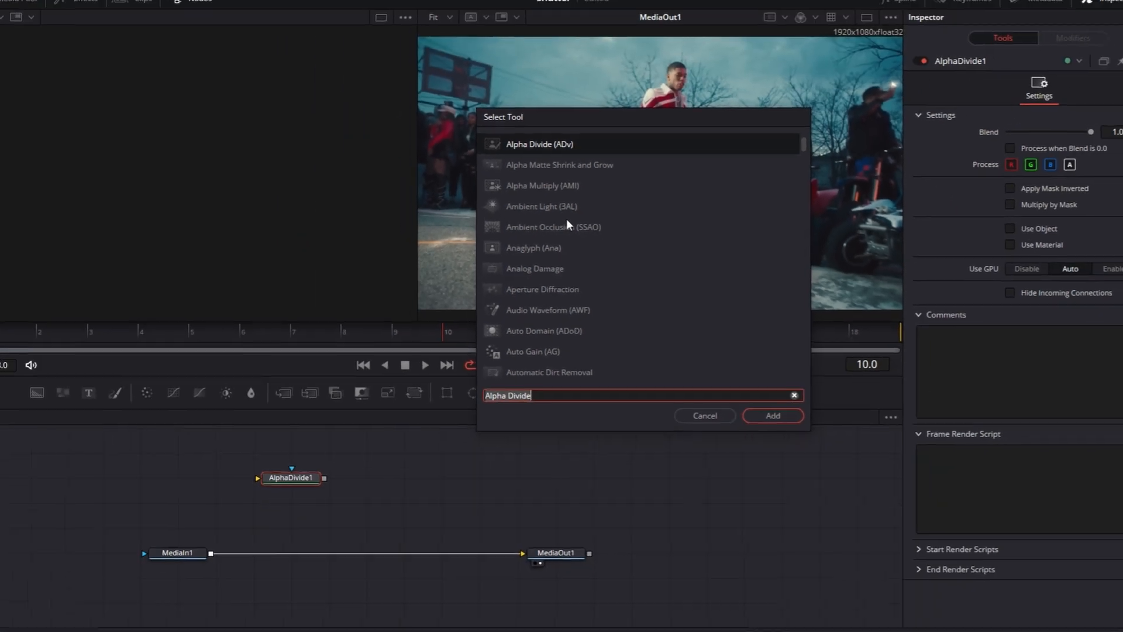
text(du)
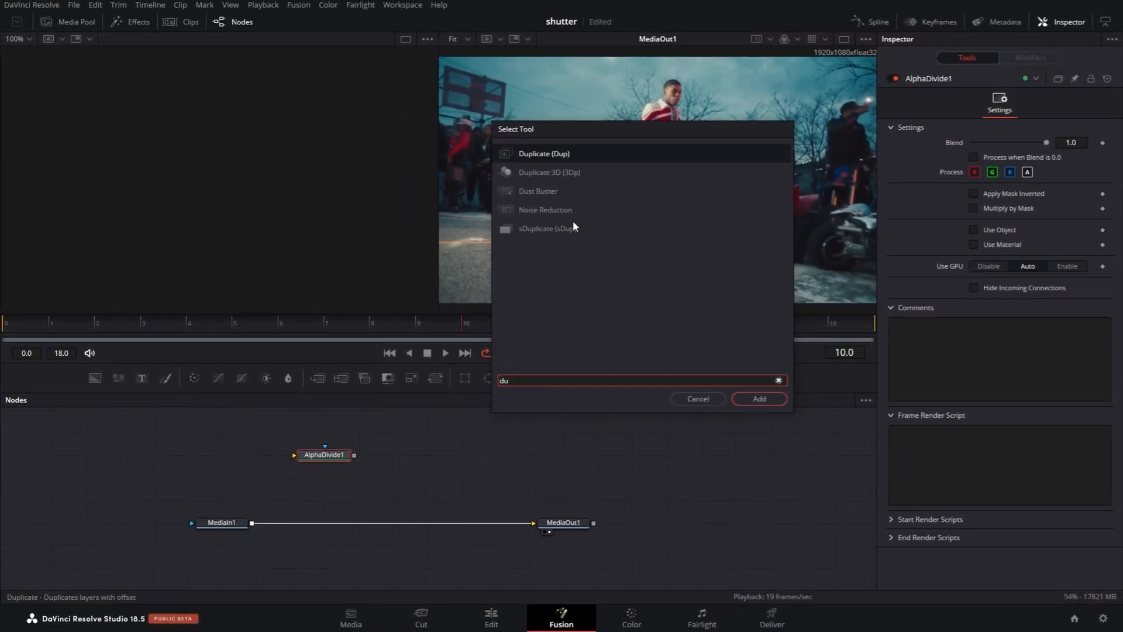
click(754, 398)
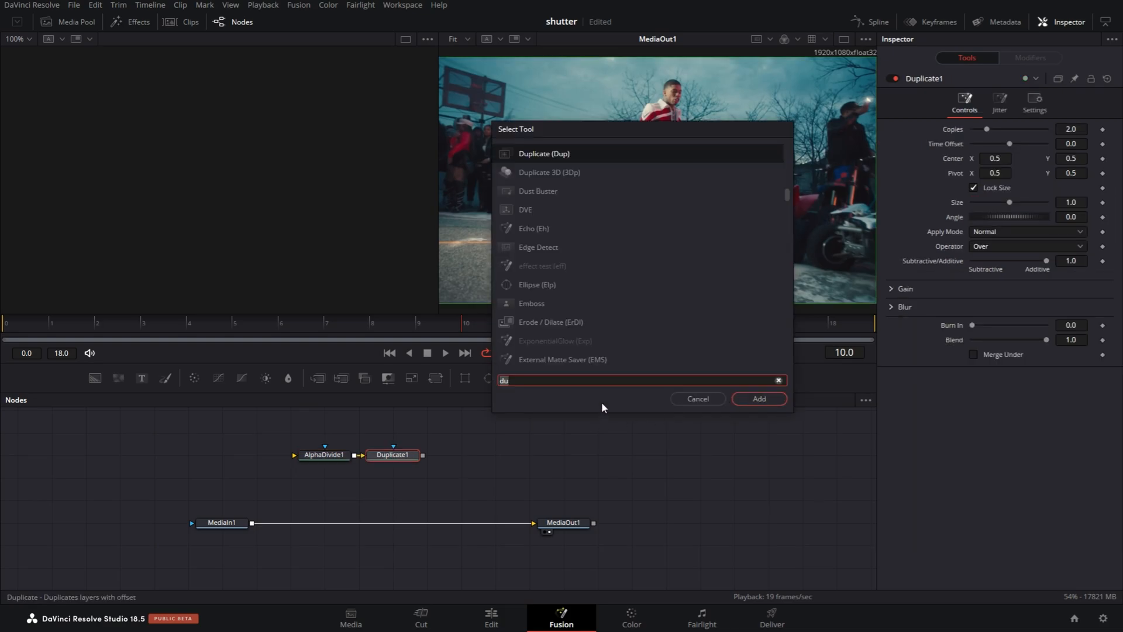
Add a Time Stretcher node after the Duplicate node.
text(time)
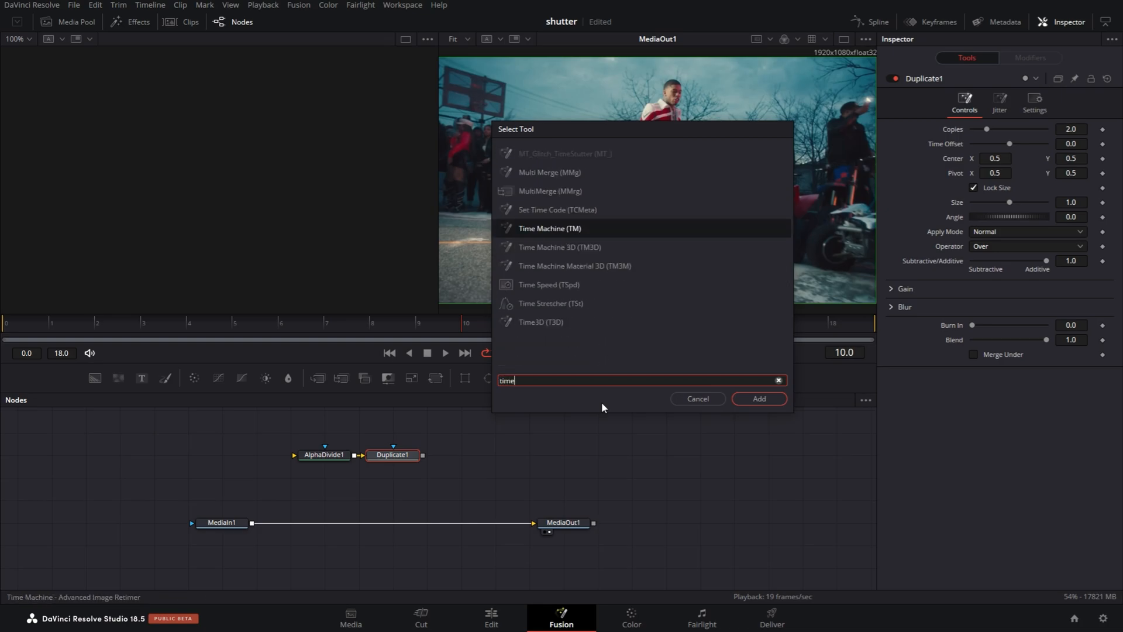
key(Down)
key(Down)
key(Down)
key(Down)
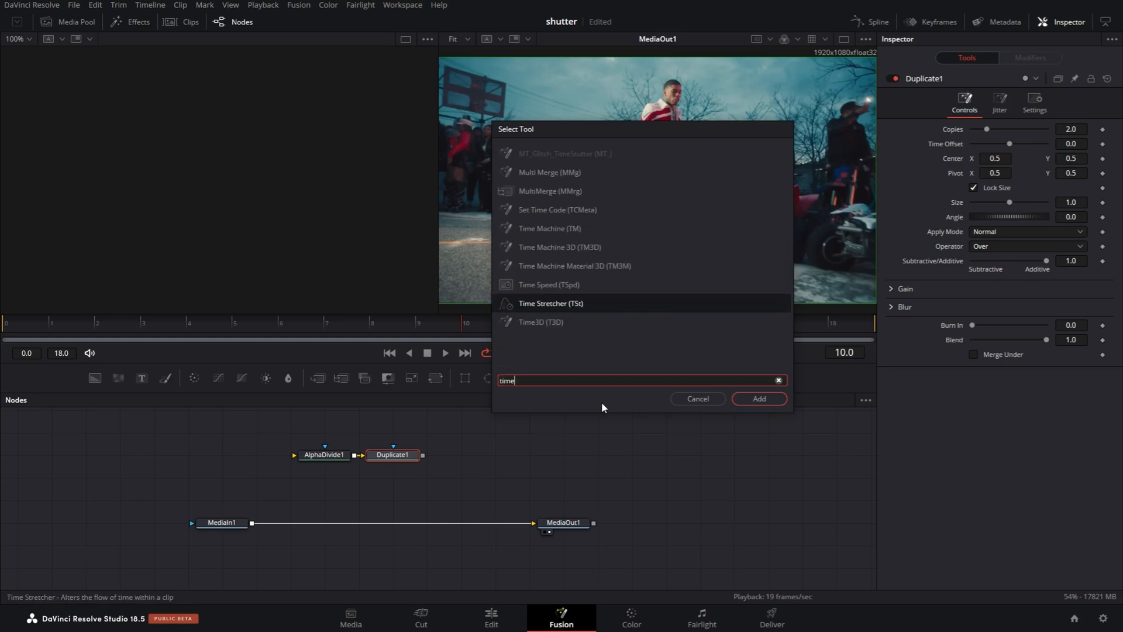
key(Return)
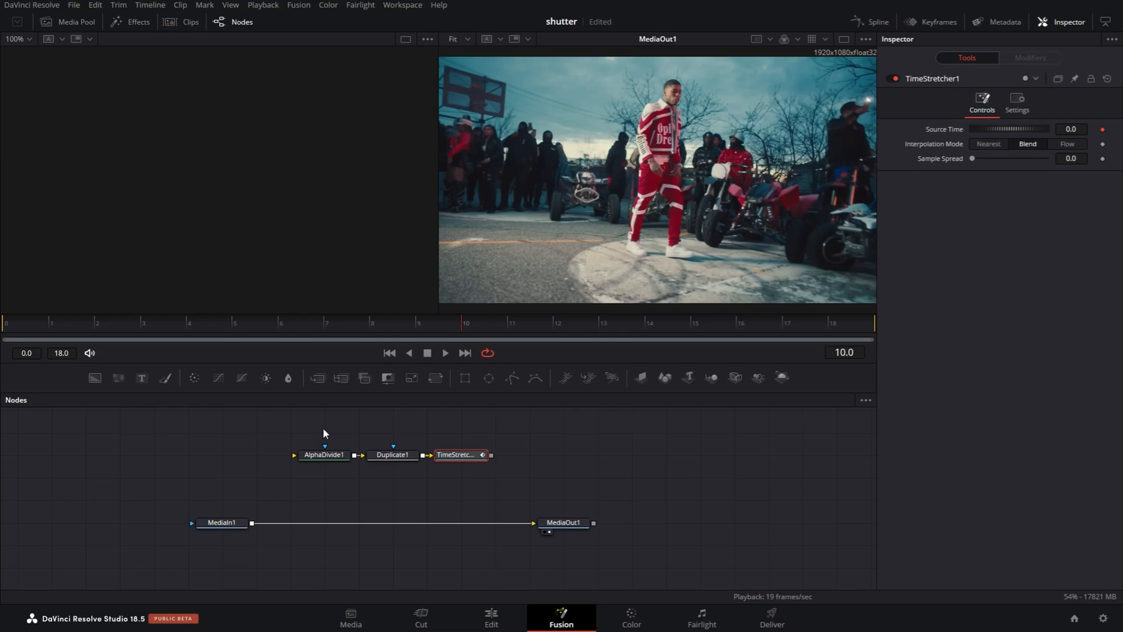
Insert Alpha Divide between MediaIn1 and MediaOut1, and branch its output through Duplicate and Time Stretcher into a Merge before MediaOut1.
drag(331, 459, 321, 524)
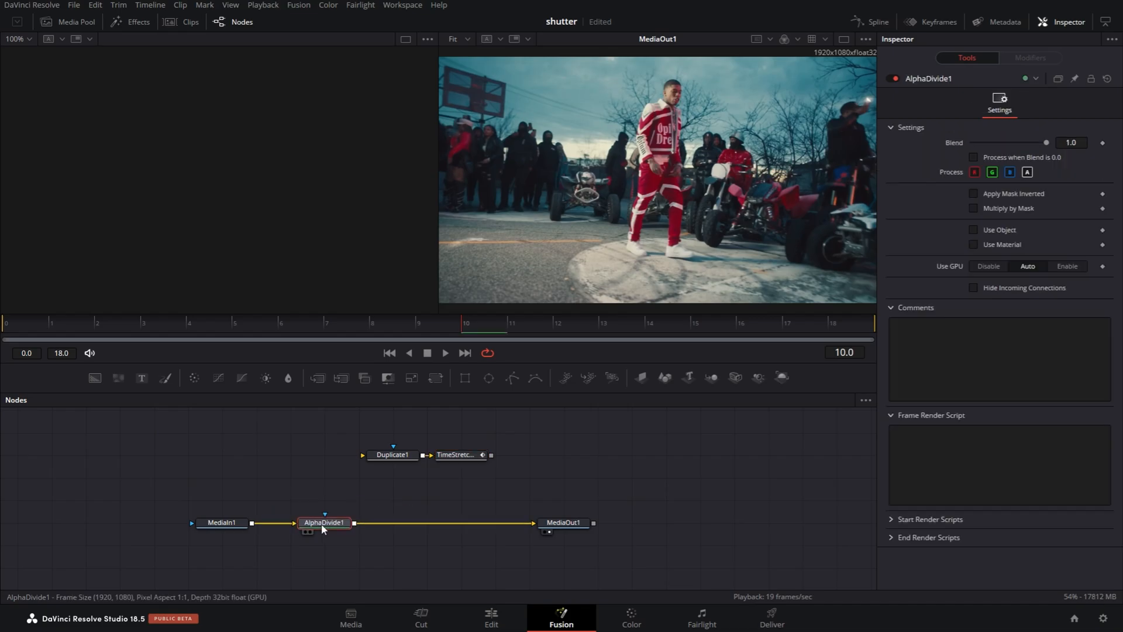
drag(232, 523, 129, 522)
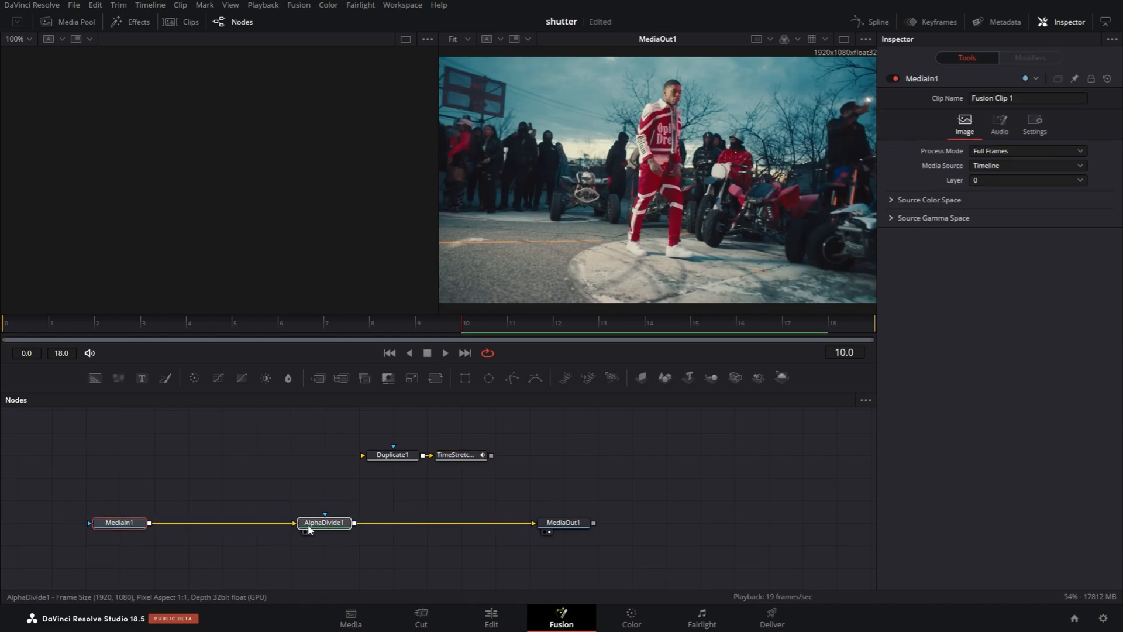
drag(326, 523, 223, 523)
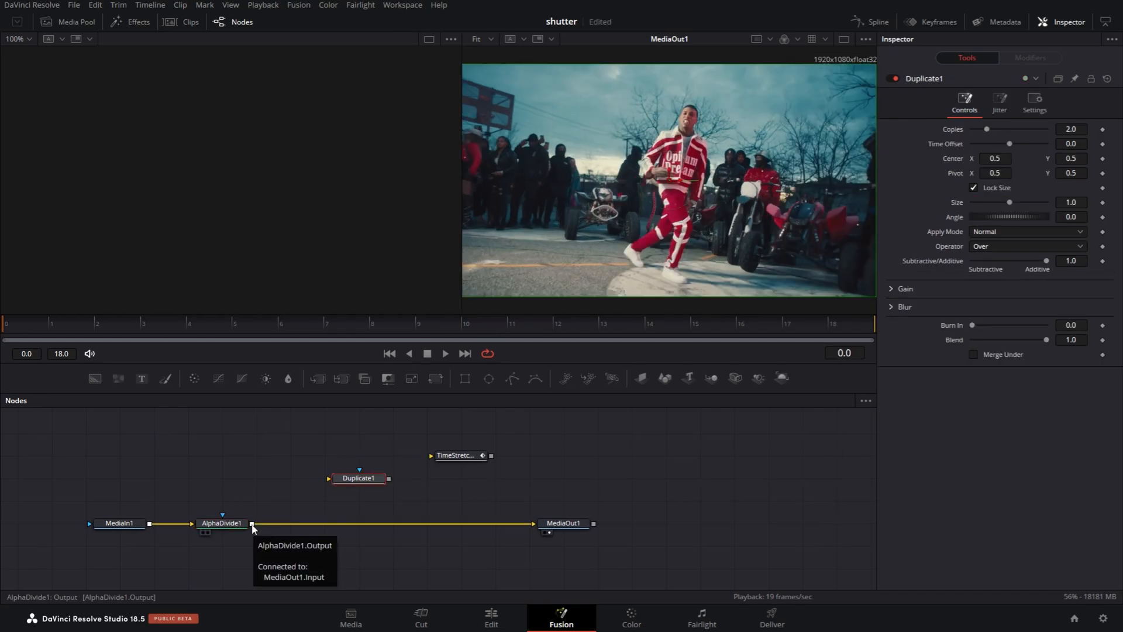
mouse_move(252, 524)
mouse_down()
mouse_move(298, 479)
mouse_move(330, 480)
mouse_move(352, 436)
mouse_move(355, 477)
mouse_move(400, 436)
mouse_move(433, 459)
mouse_move(506, 479)
mouse_move(469, 530)
mouse_move(254, 530)
mouse_up()
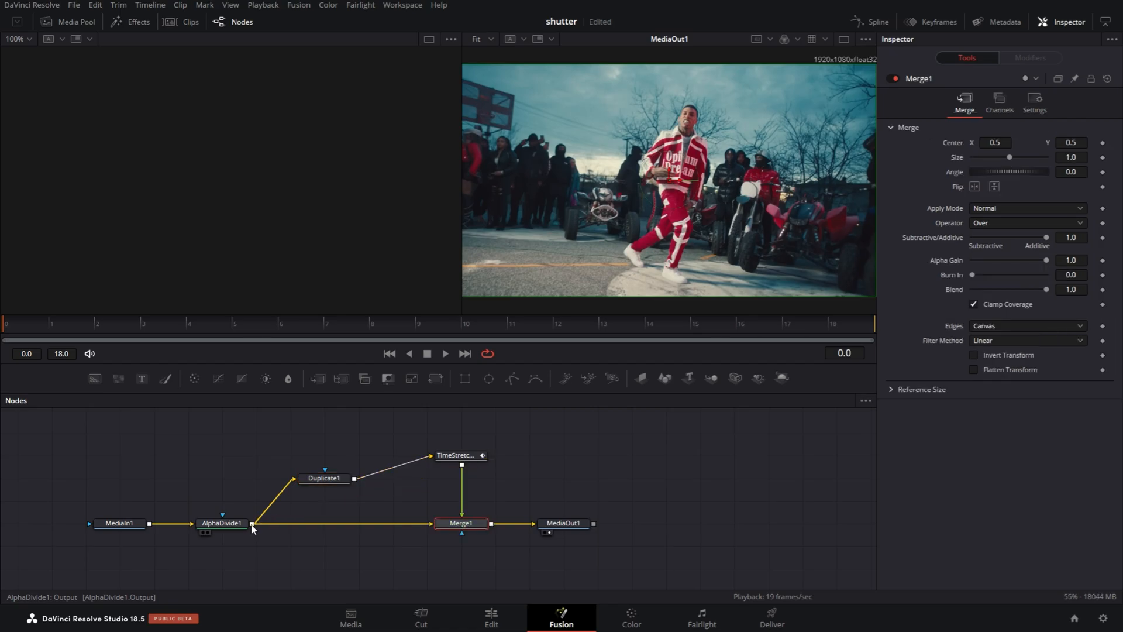
Add a custom number control named Frame Drop to the Time Stretcher's Controls page, using SliderControl as its input control.
click(351, 458)
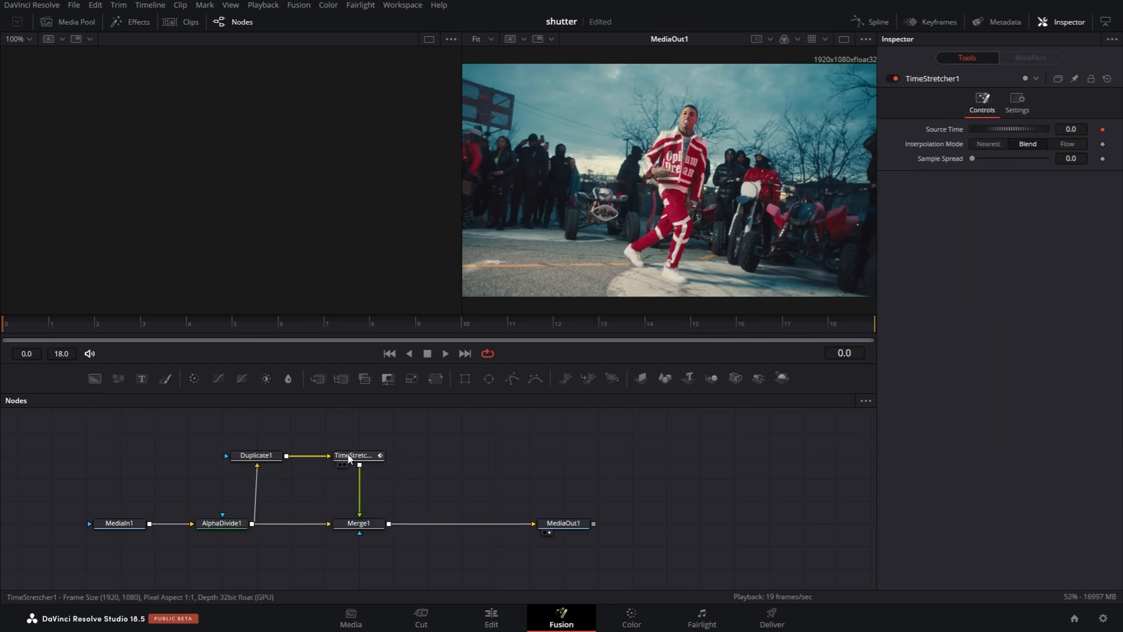
right_click(353, 458)
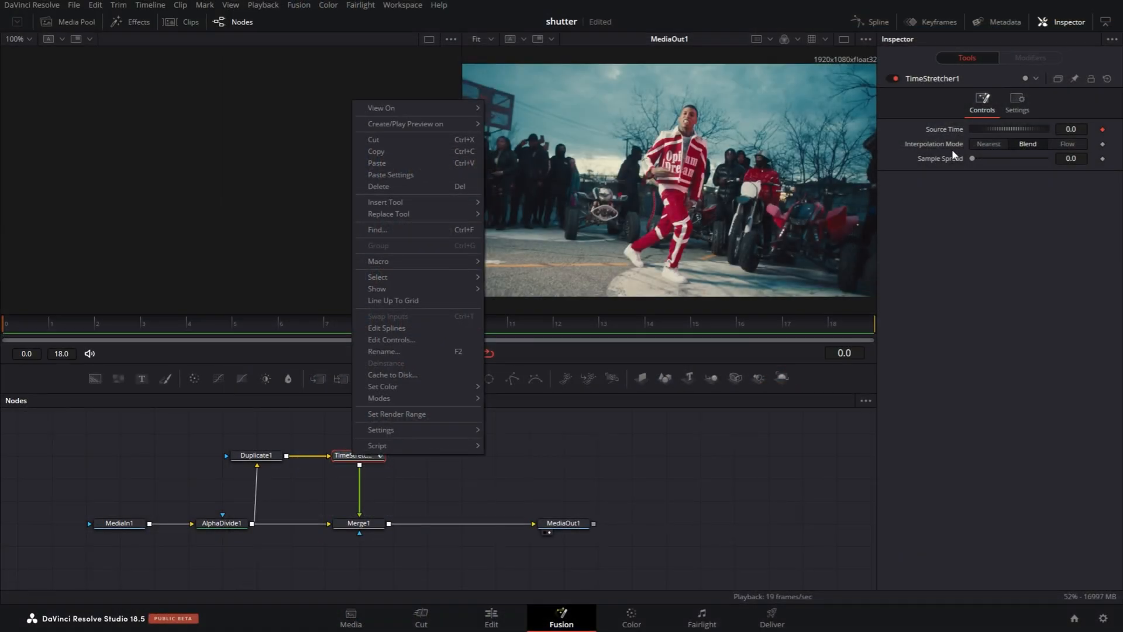
click(397, 339)
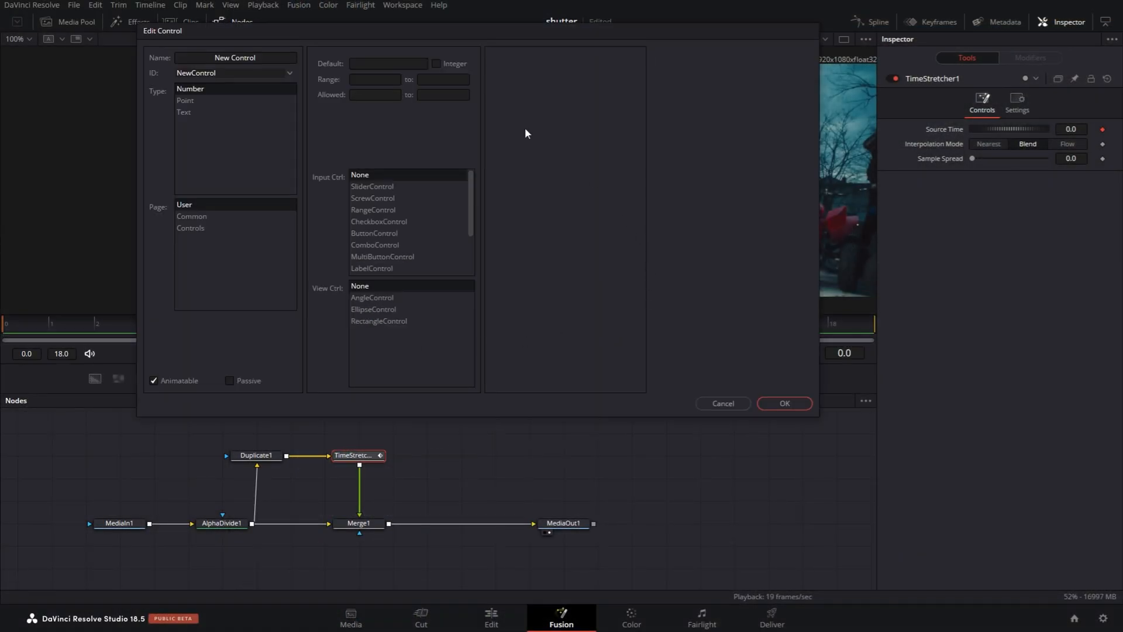
triple_click(239, 58)
key(BackSpace)
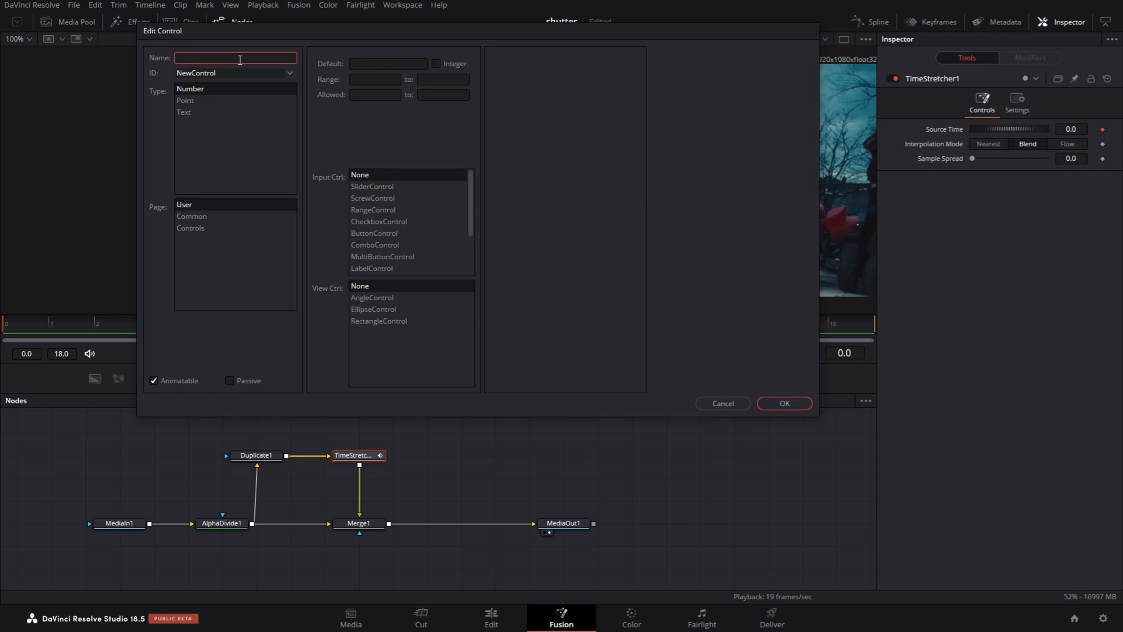
text(Frame Drop)
click(191, 227)
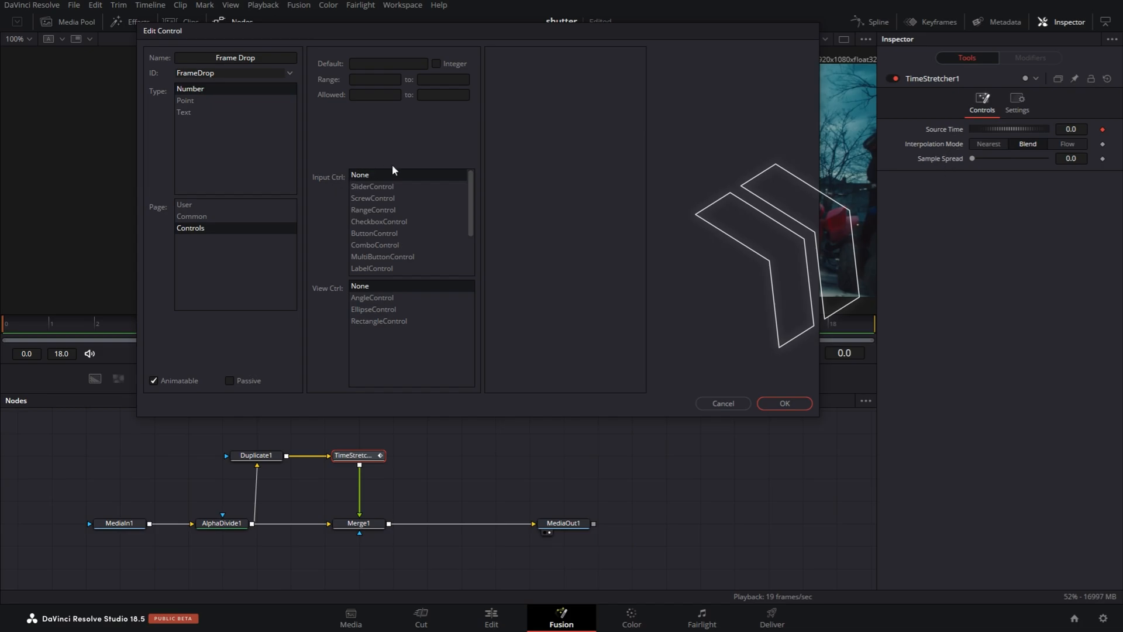
click(363, 187)
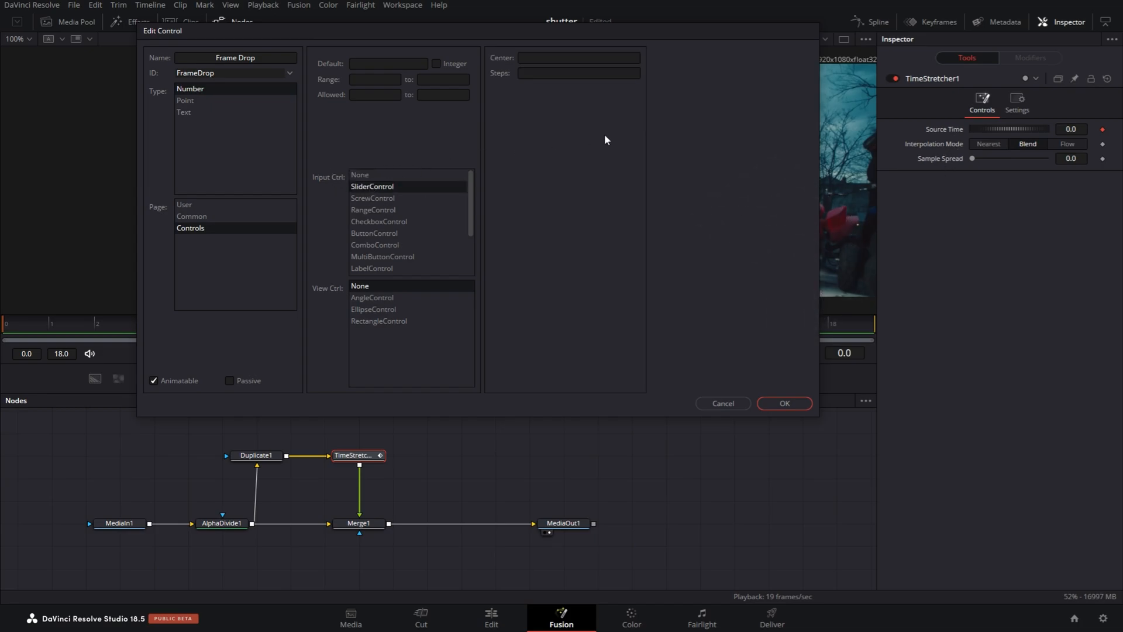
click(784, 404)
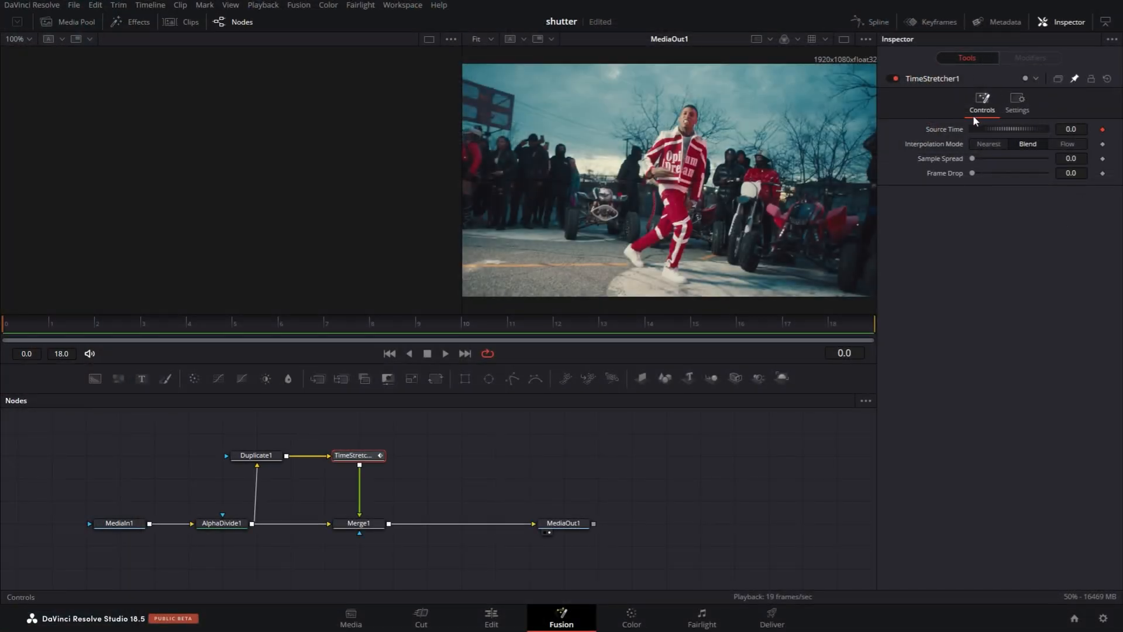
Link the Duplicate node's Copies value to the Time Stretcher's Frame Drop control with an expression.
click(255, 455)
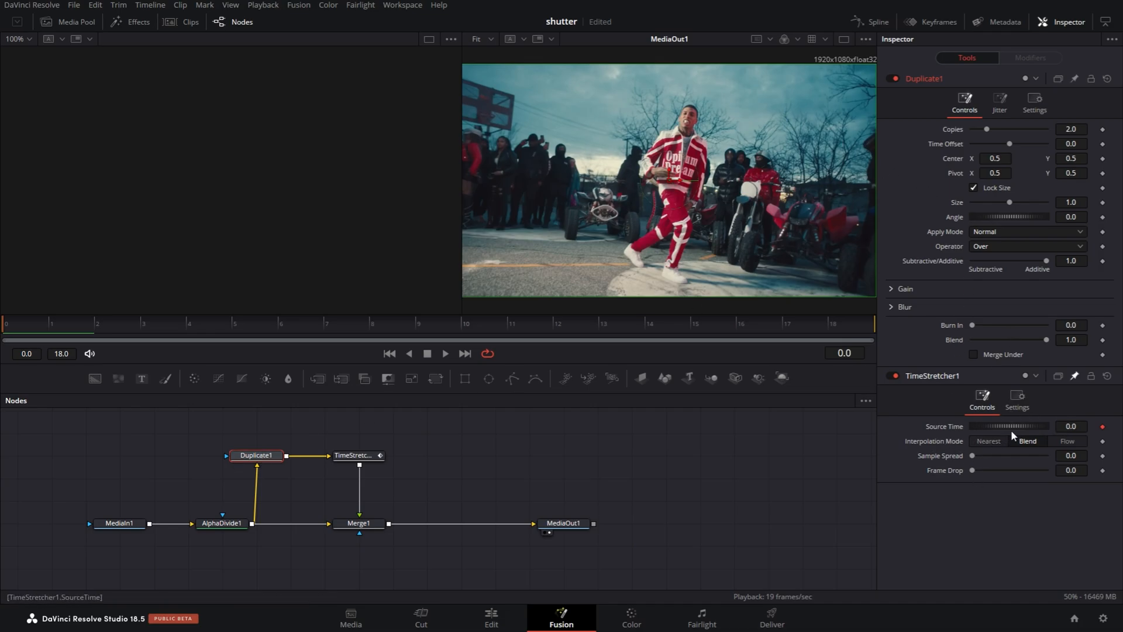
right_click(952, 129)
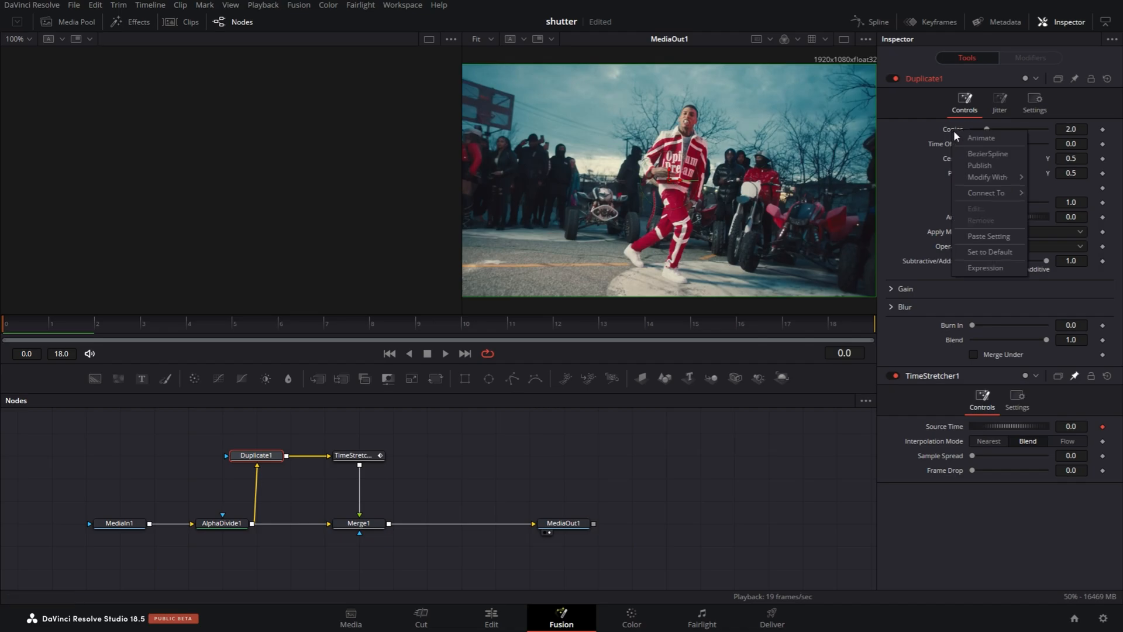
click(983, 267)
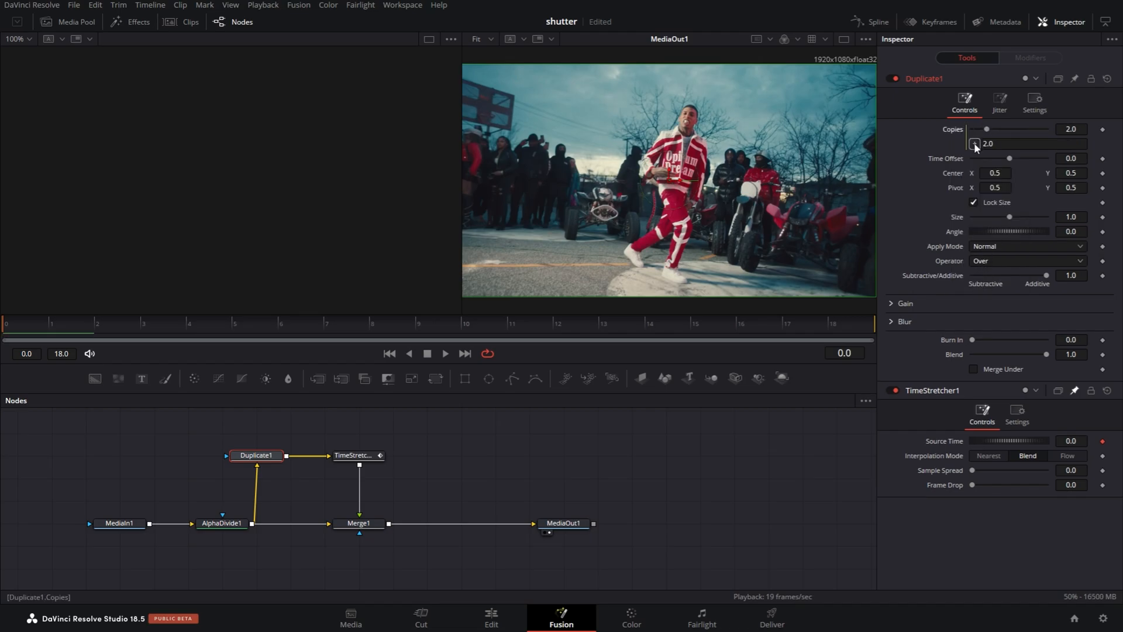
drag(974, 143, 937, 483)
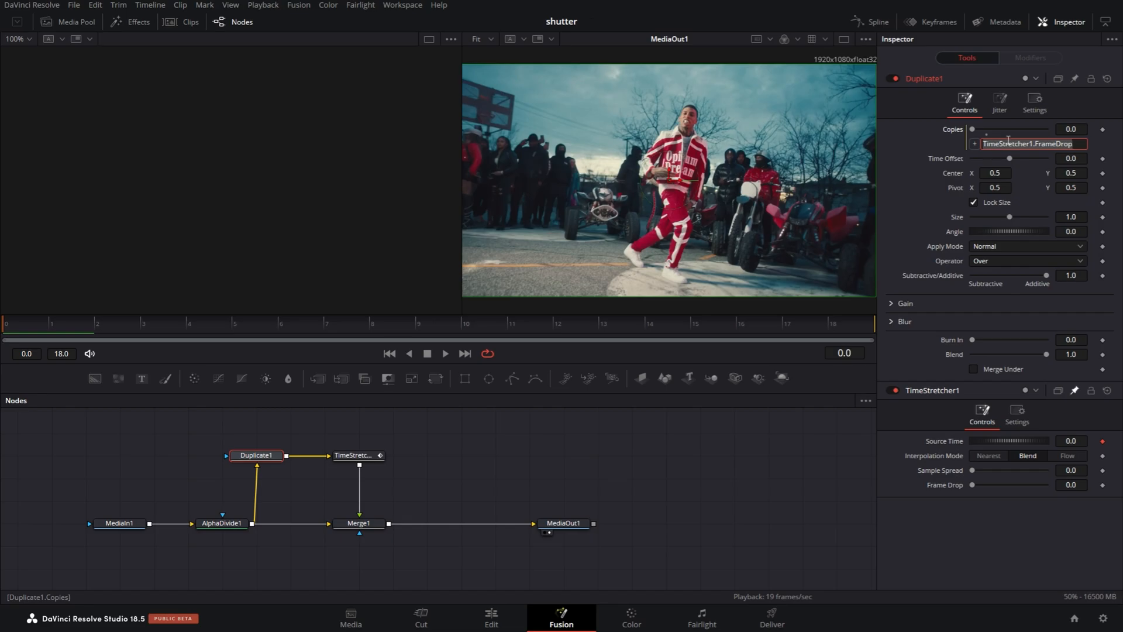
drag(971, 485, 930, 483)
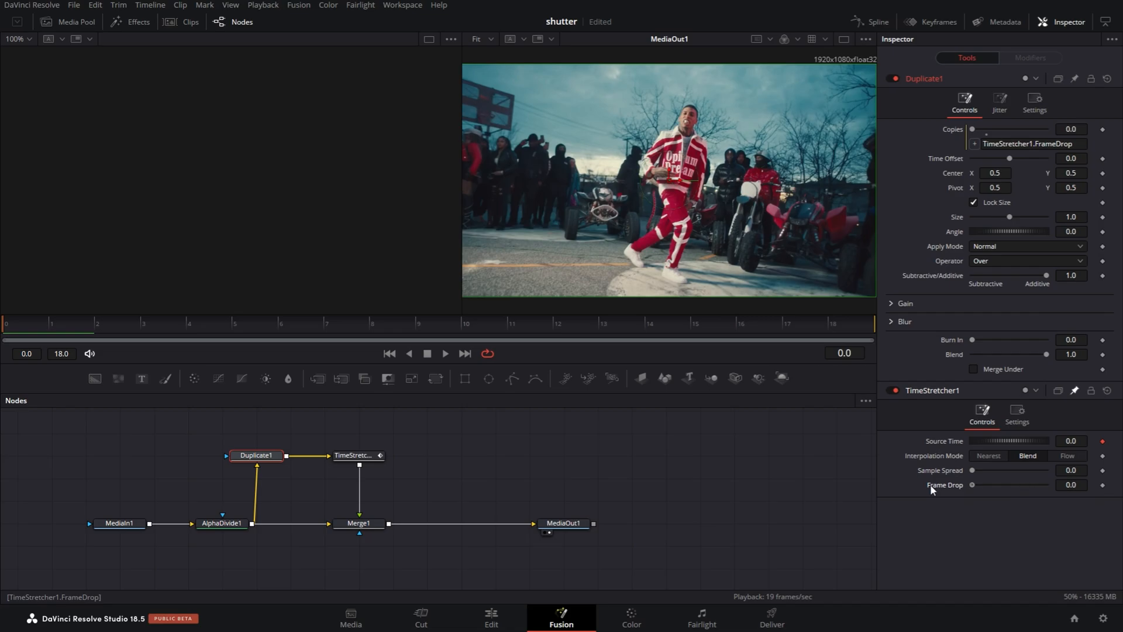
Give the Duplicate node's Time Offset the expression -Copies.
right_click(952, 158)
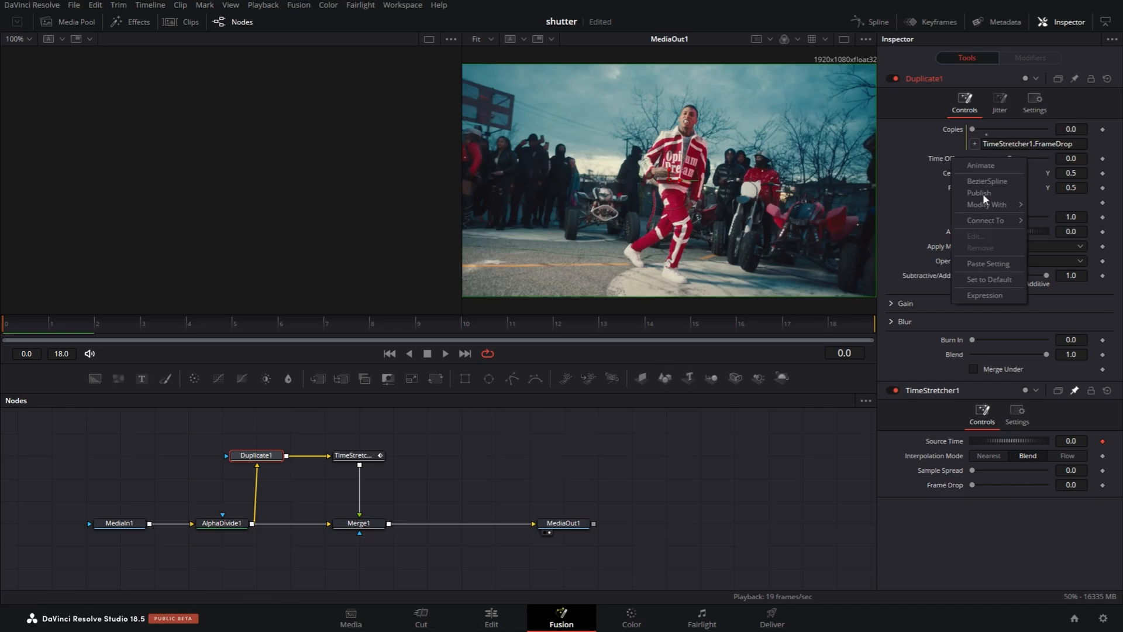
click(989, 296)
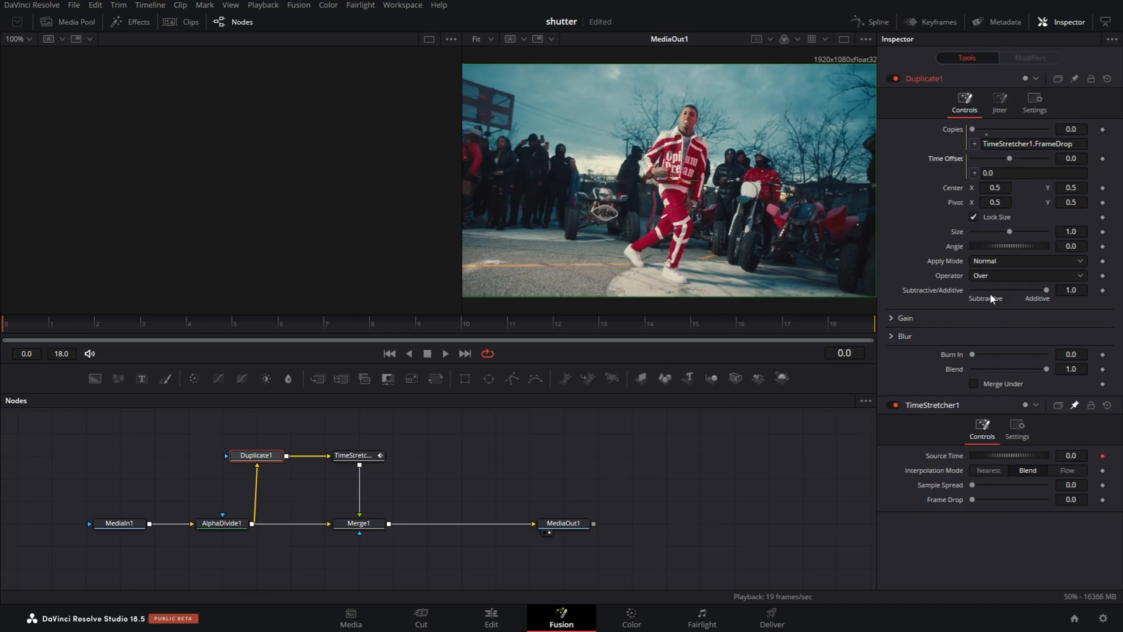
click(1006, 172)
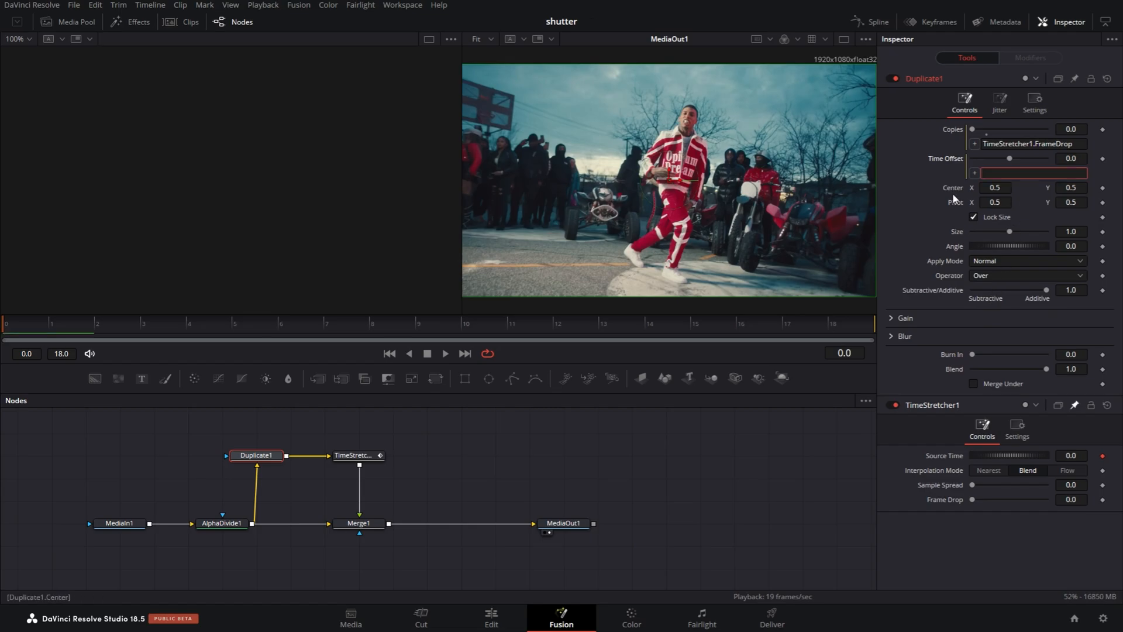
text(-)
text(Copies)
Test the linked Frame Drop control on the Time Stretcher and set it to 3.
drag(972, 499, 1034, 502)
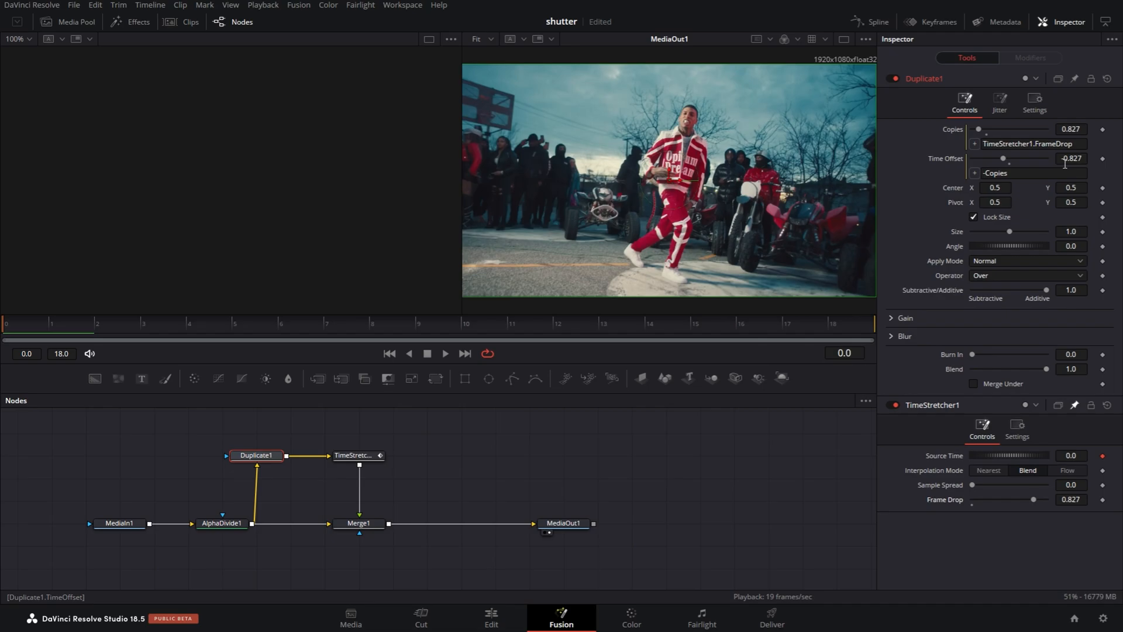
double_click(944, 503)
click(1071, 500)
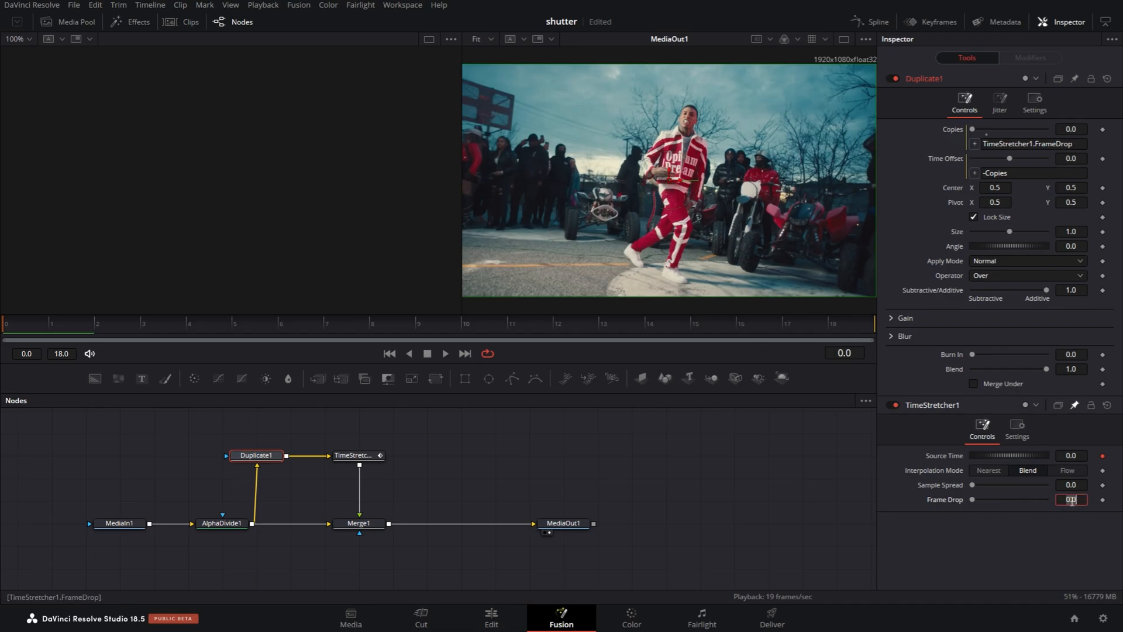
text(3)
key(Tab)
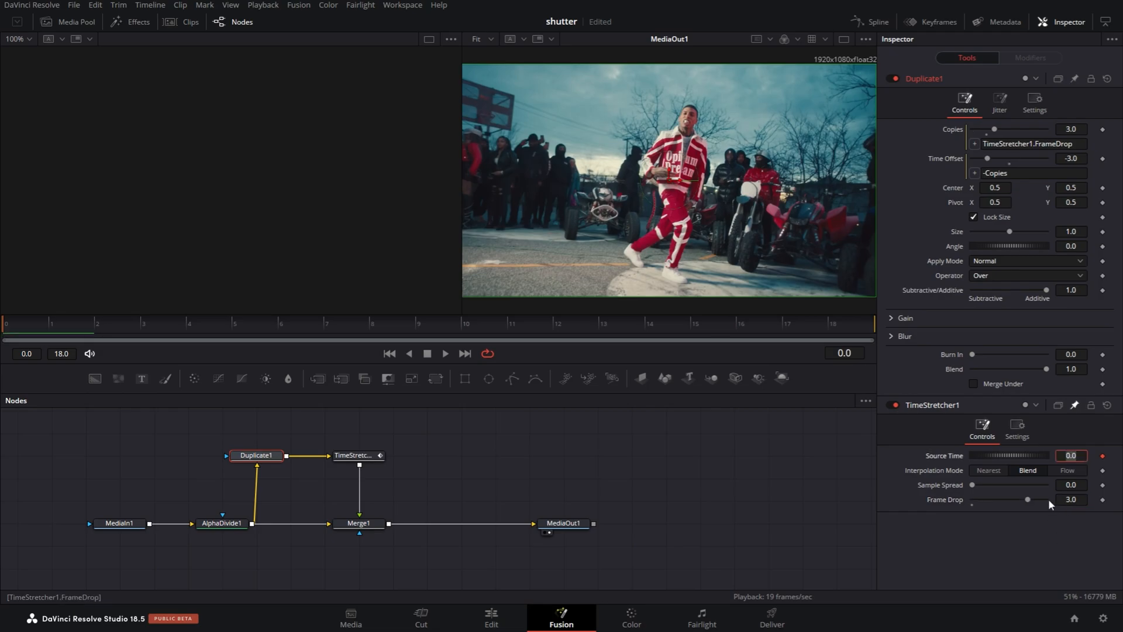
Edit the Time Stretcher's FrameDrop control so that its range runs from 1 to 8.
right_click(929, 408)
click(966, 285)
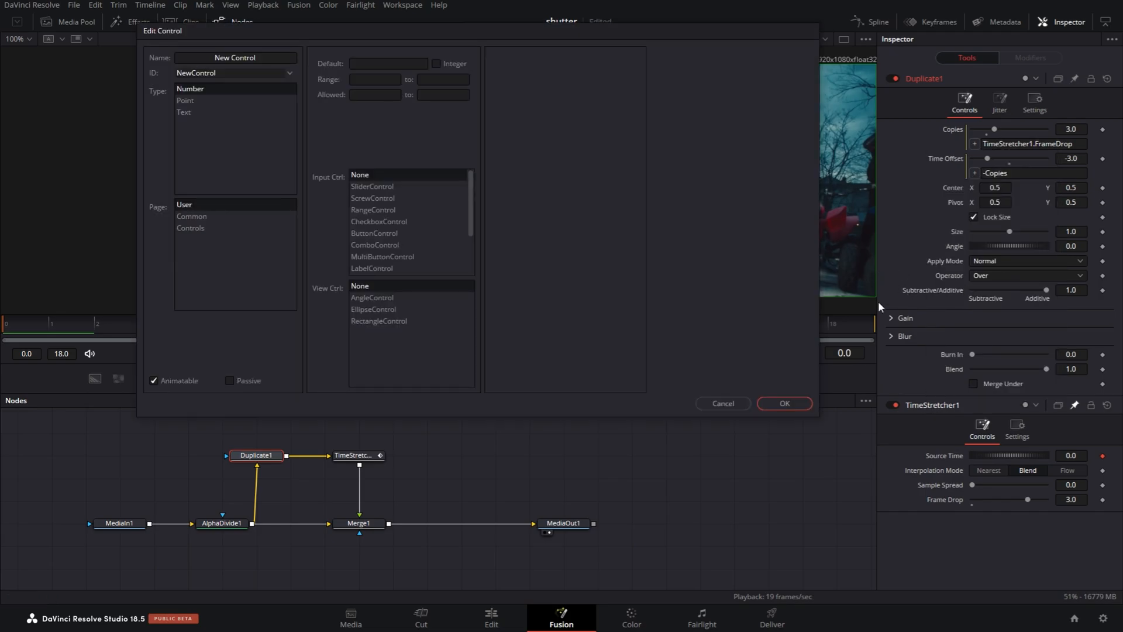
click(290, 72)
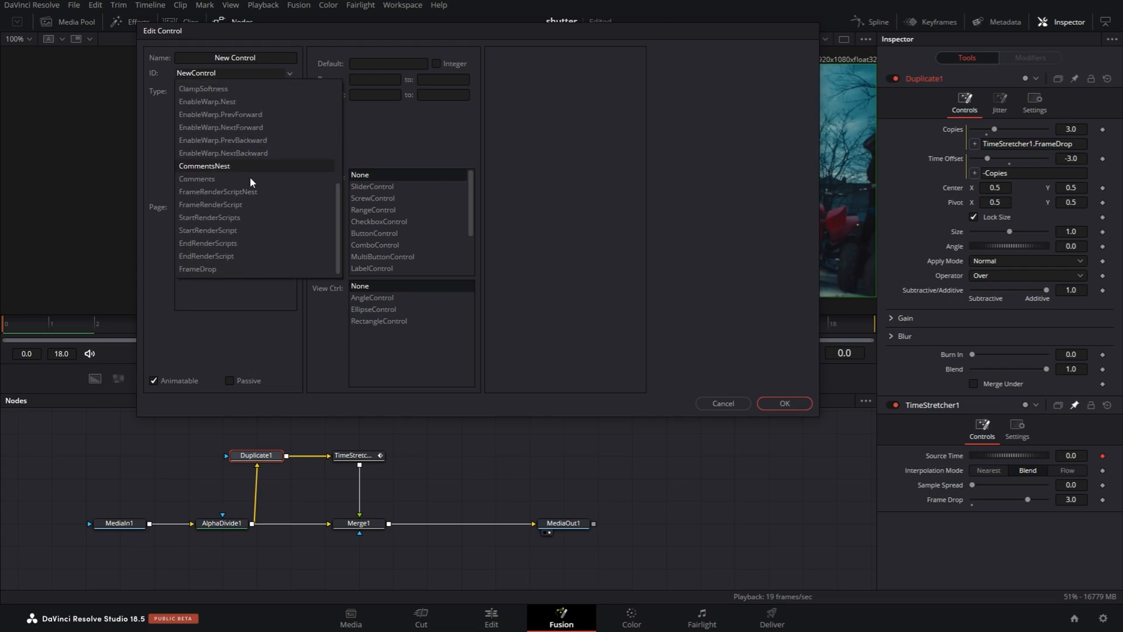
click(193, 269)
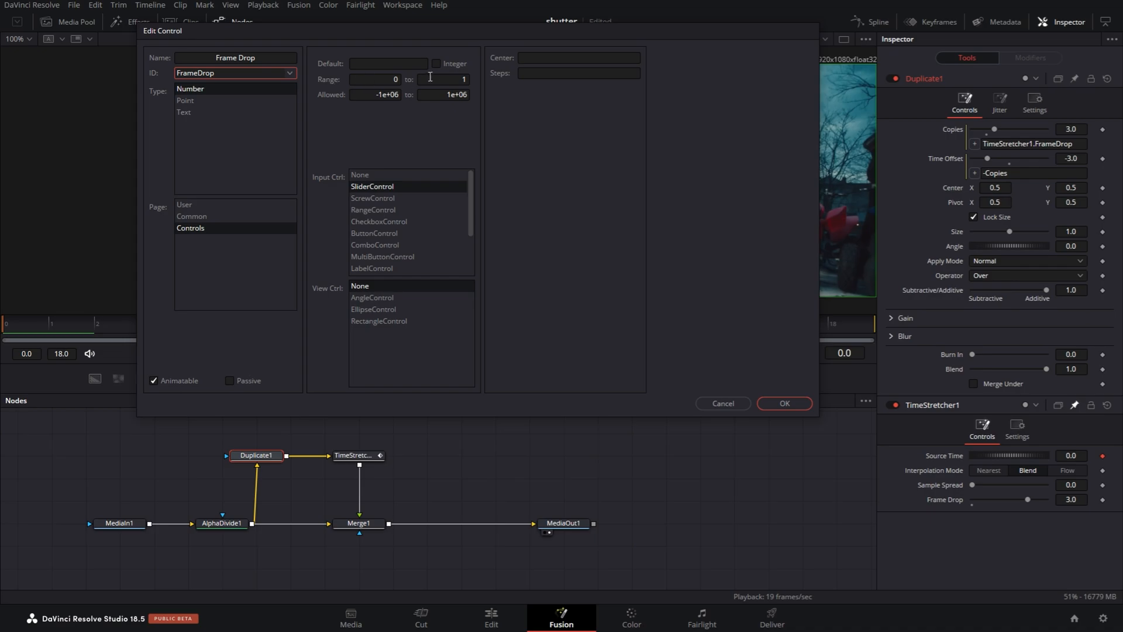
click(400, 80)
text(1)
click(466, 79)
text(8)
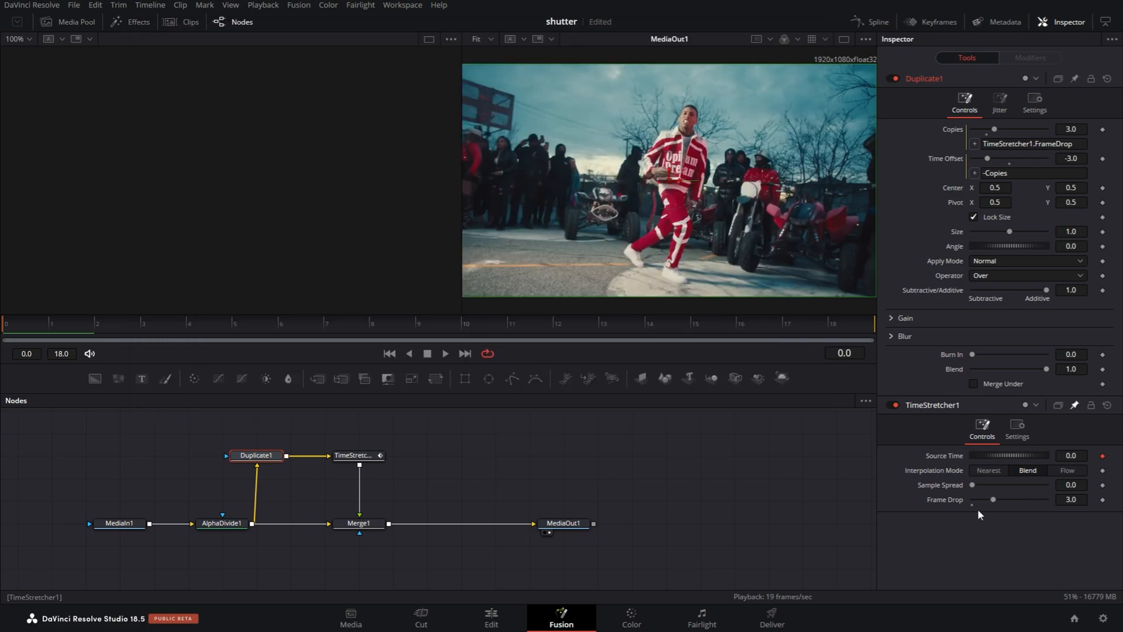
mouse_move(993, 499)
mouse_down()
mouse_move(1062, 497)
mouse_move(929, 506)
mouse_move(993, 501)
mouse_up()
Raise the Time Stretcher's Sample Spread to 0.5.
click(358, 456)
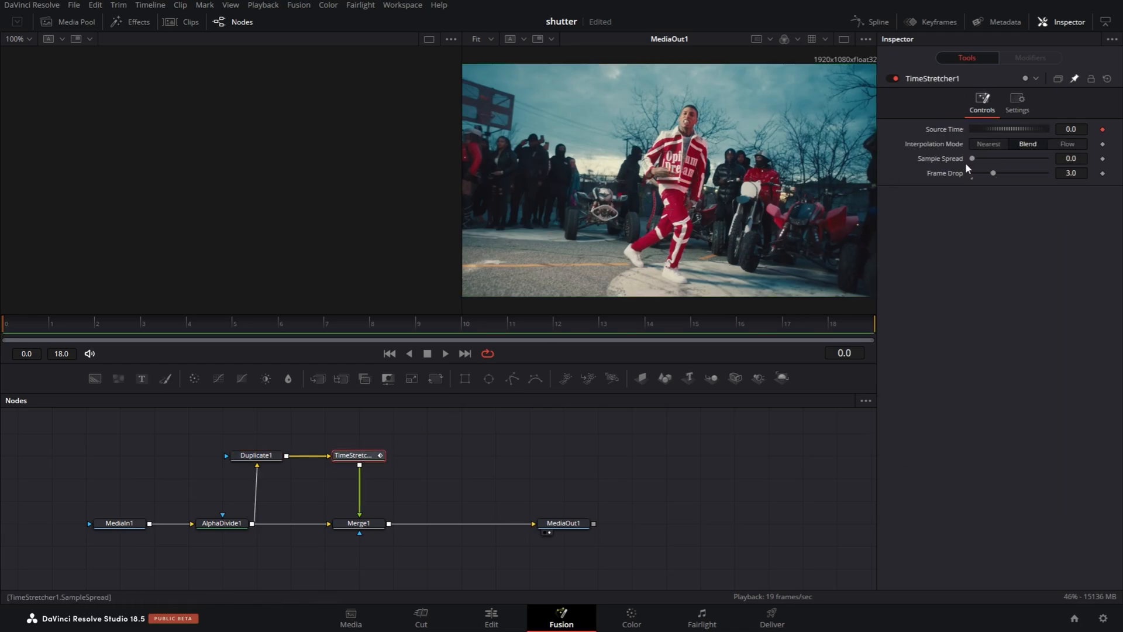
drag(973, 159, 1047, 158)
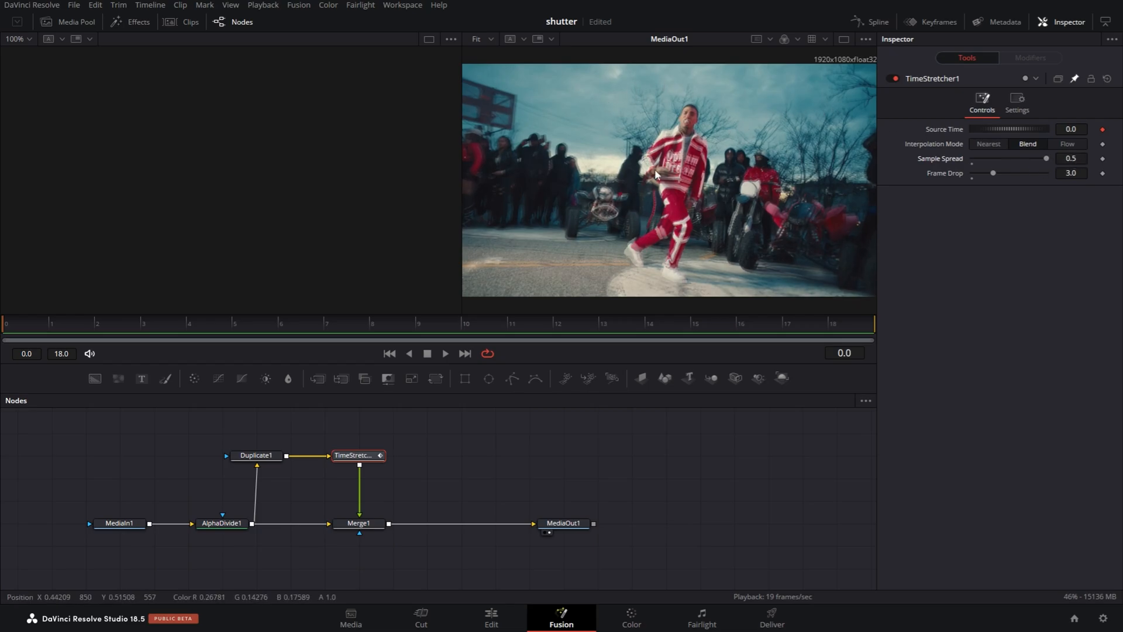
Show MediaOut1 in a single large viewer and scrub through the first half of the clip to check the effect.
click(843, 39)
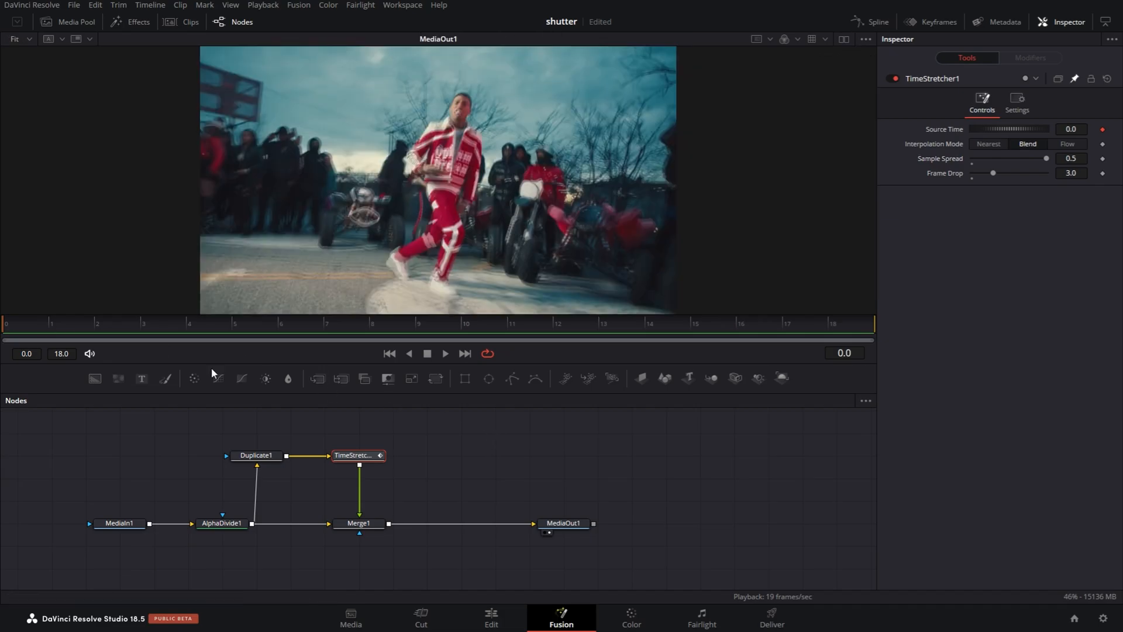
drag(22, 324, 515, 320)
drag(515, 317, 5, 325)
Give the Time Stretcher's Source Time the expression time-(time%FrameDrop) and play back the result.
right_click(944, 133)
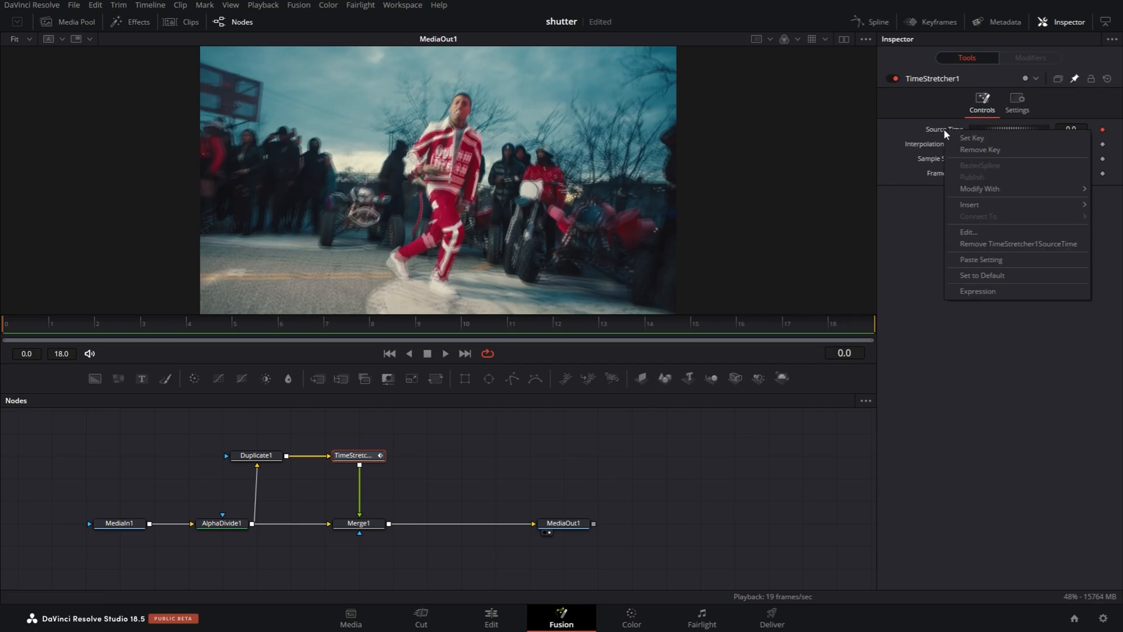
click(975, 291)
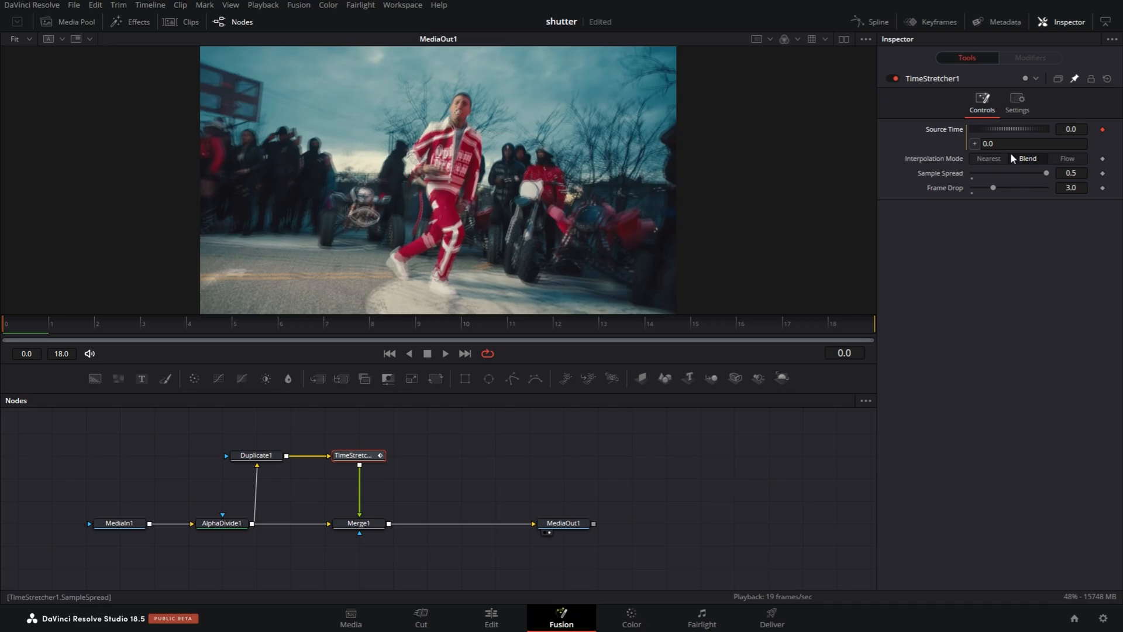
click(1026, 144)
text(time)
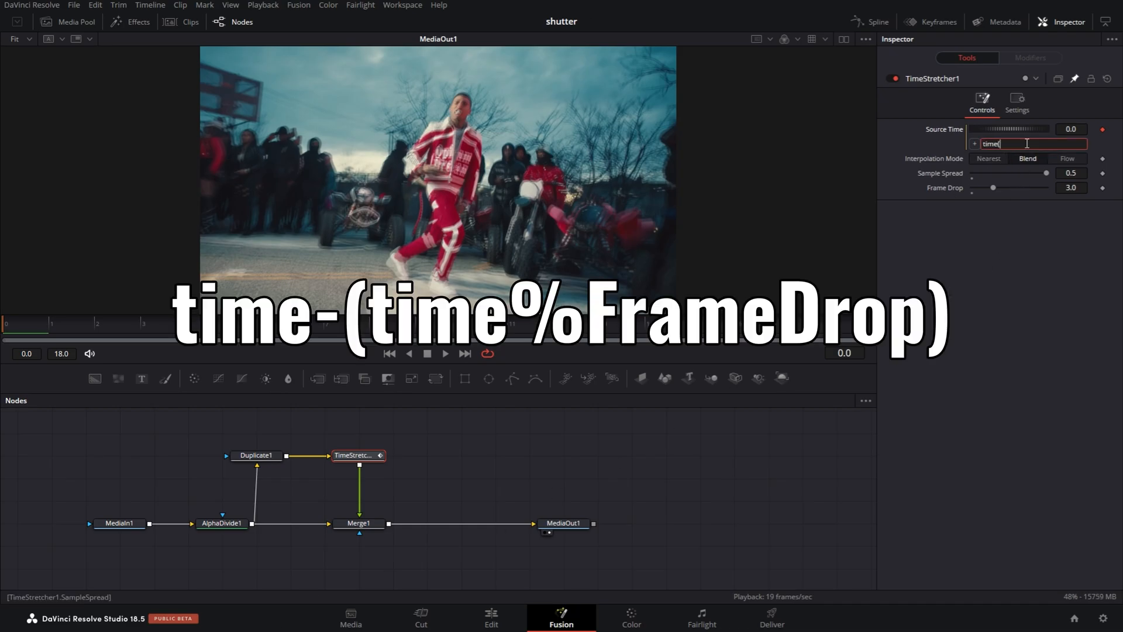
text((time%)
text(mn)
text(Drop)
key(Return)
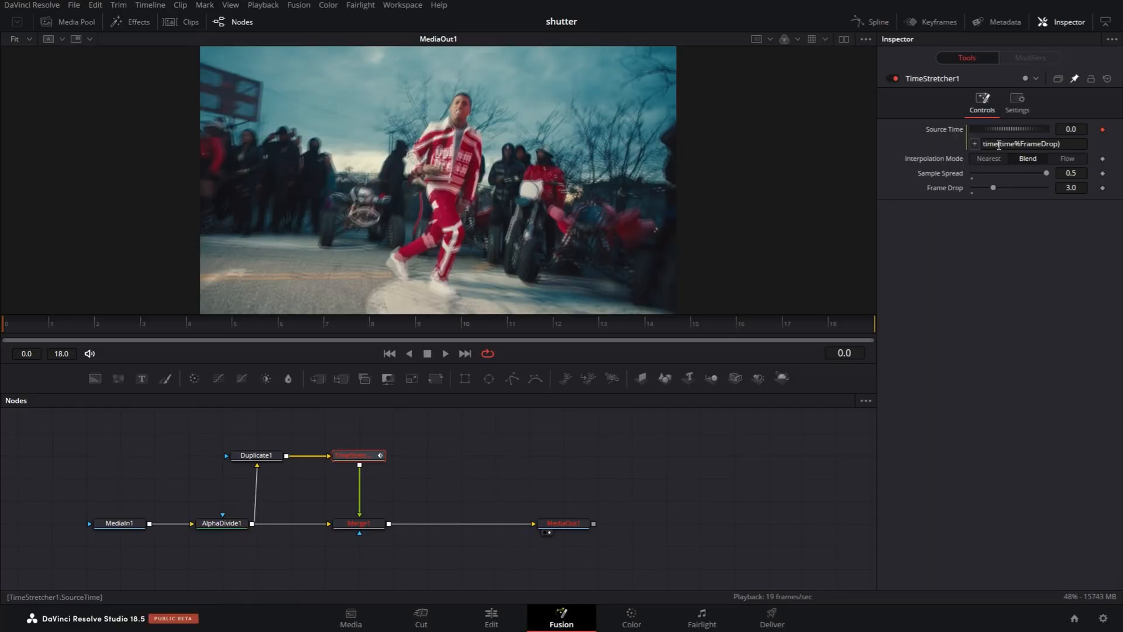
click(998, 145)
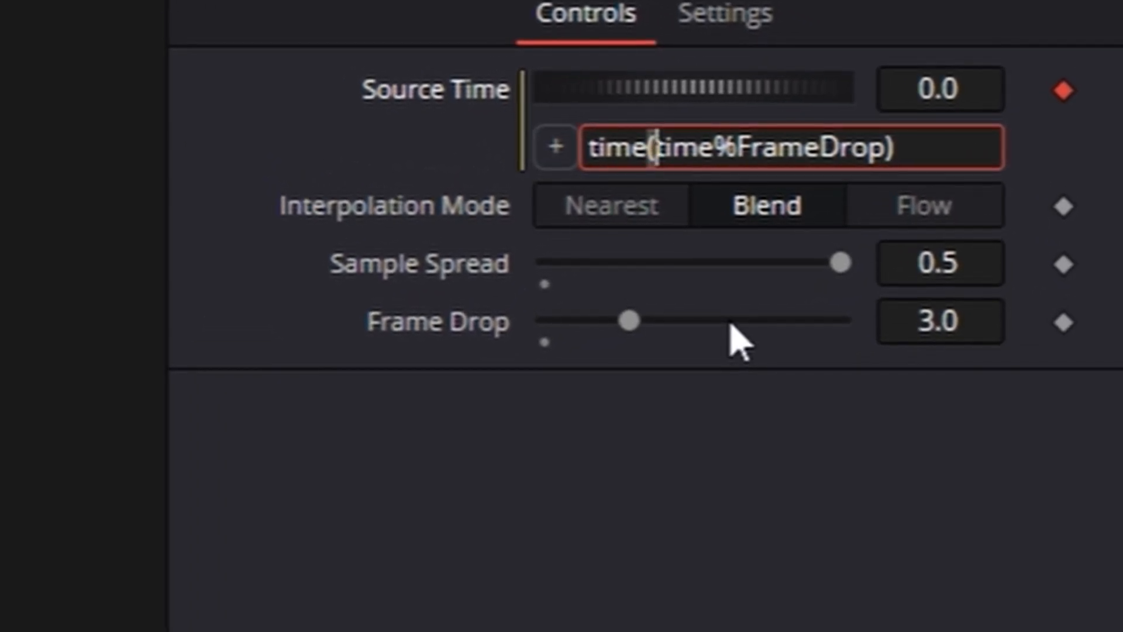
text(-)
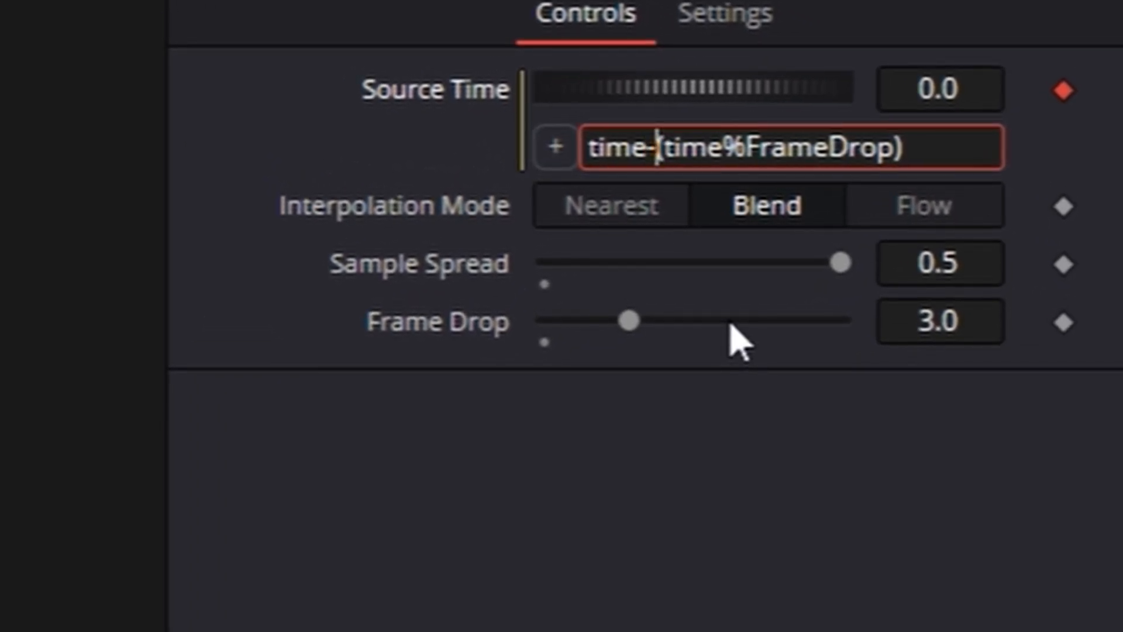
key(Tab)
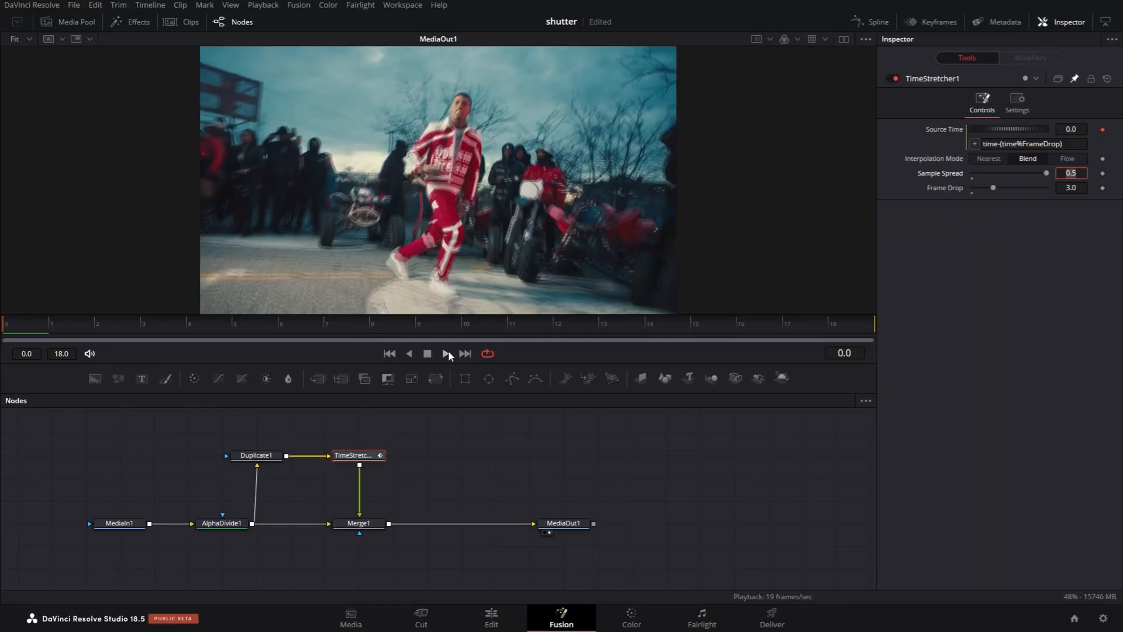
click(448, 352)
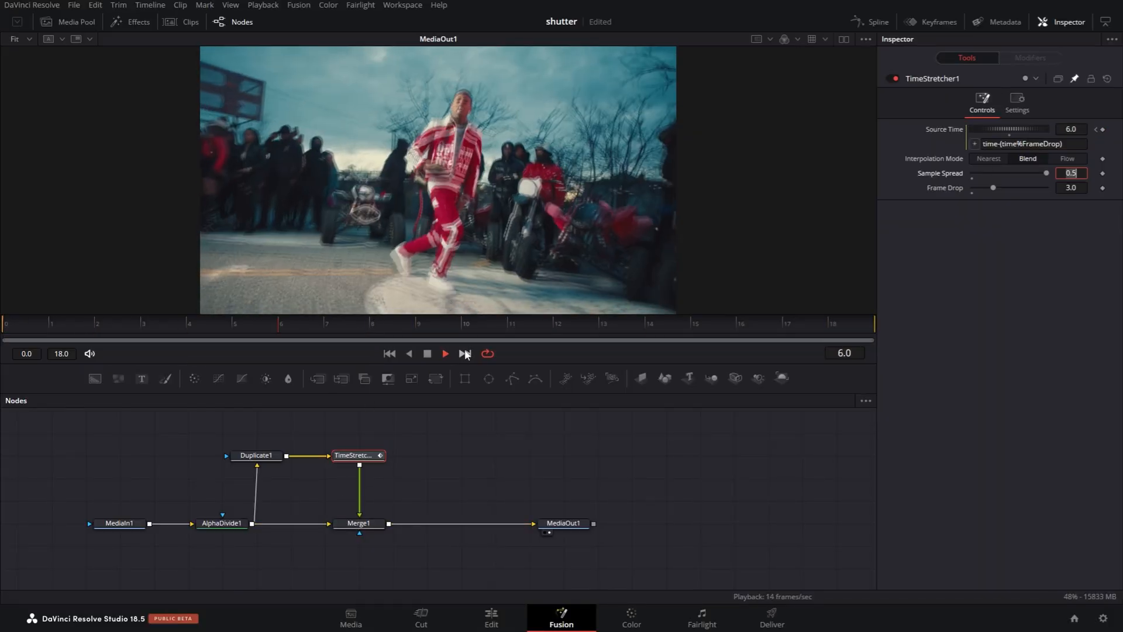
key(space)
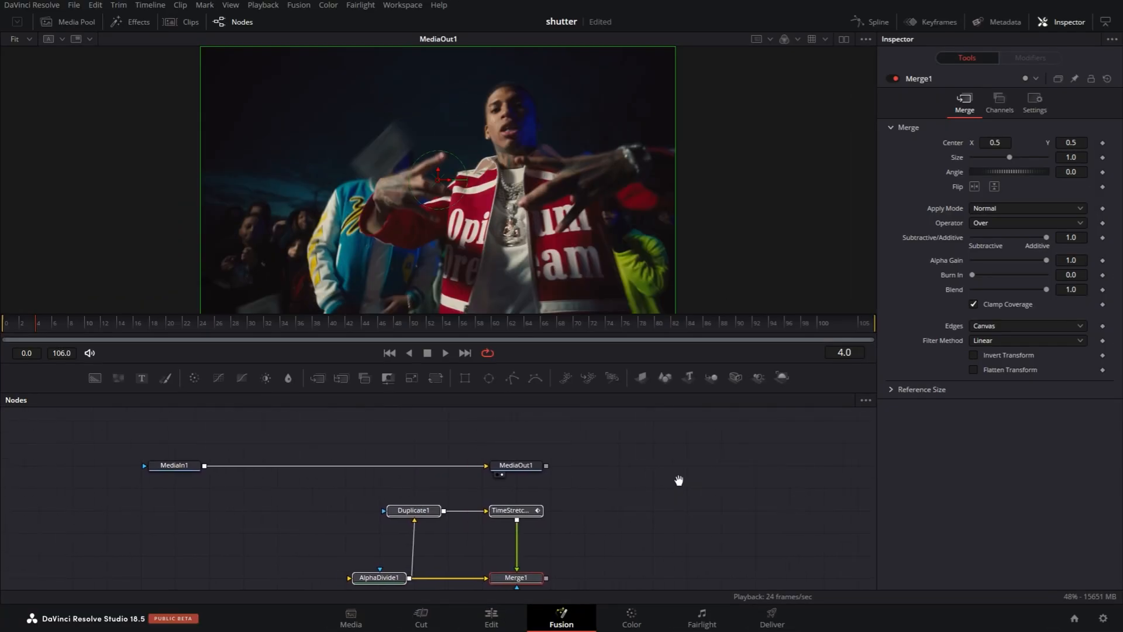
Connect MediaIn1 to AlphaDivide1 and Merge1 to MediaOut1, lining these nodes up in one row, and play the clip.
drag(678, 479, 702, 453)
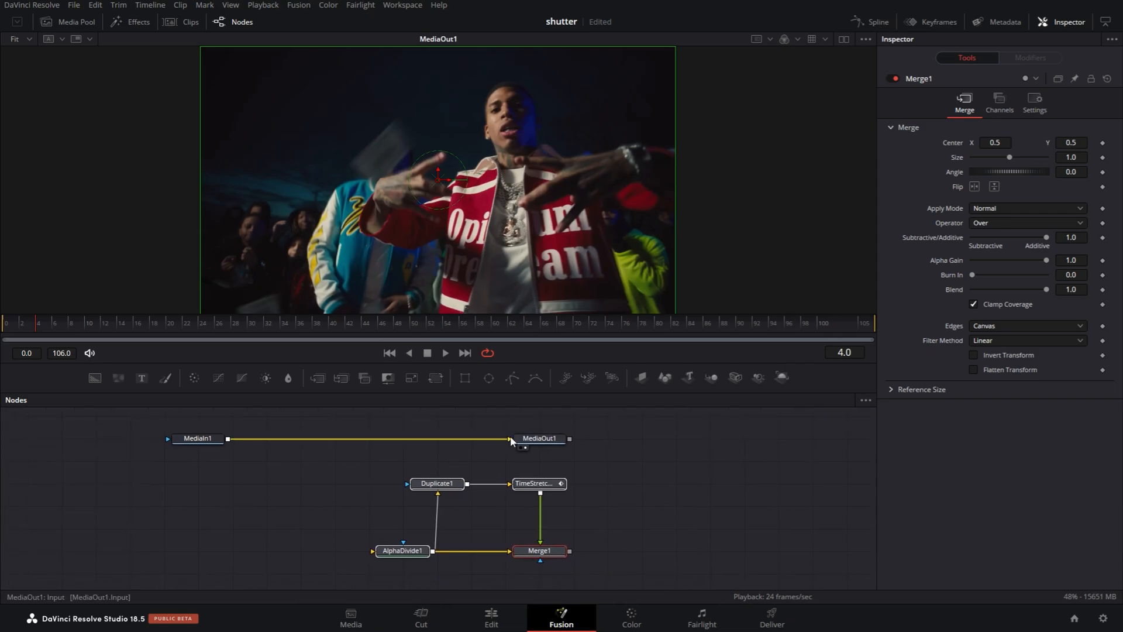
drag(510, 438, 371, 551)
drag(564, 436, 715, 552)
drag(197, 443, 300, 557)
drag(571, 552, 683, 550)
key(space)
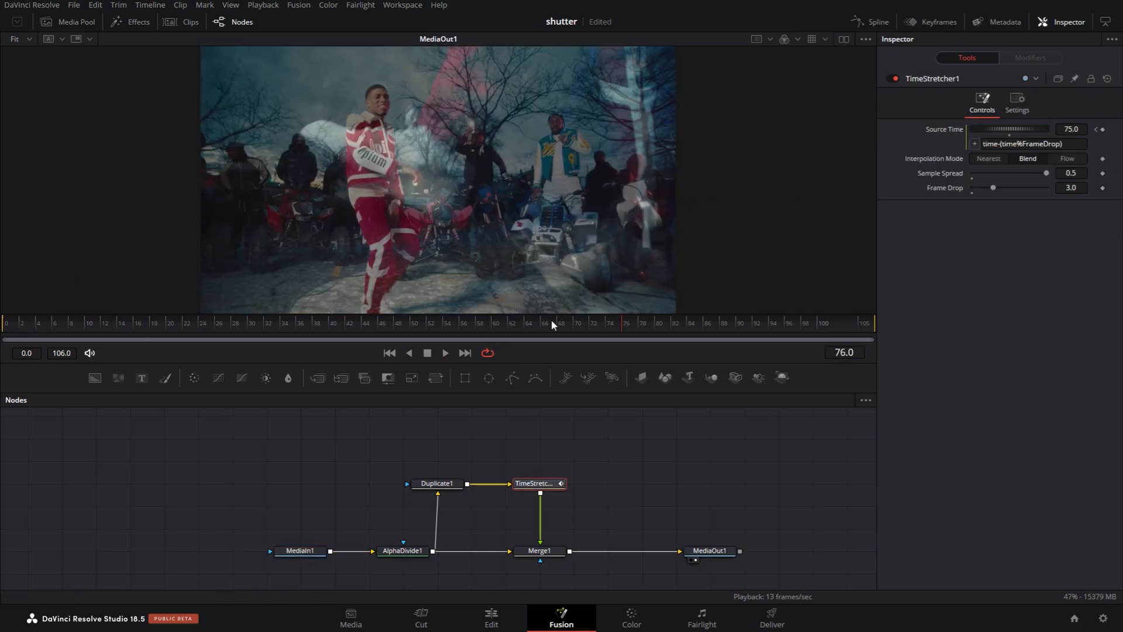
Try a Frame Drop of about 5.1 on the Time Stretcher and play the result.
drag(993, 190, 1015, 185)
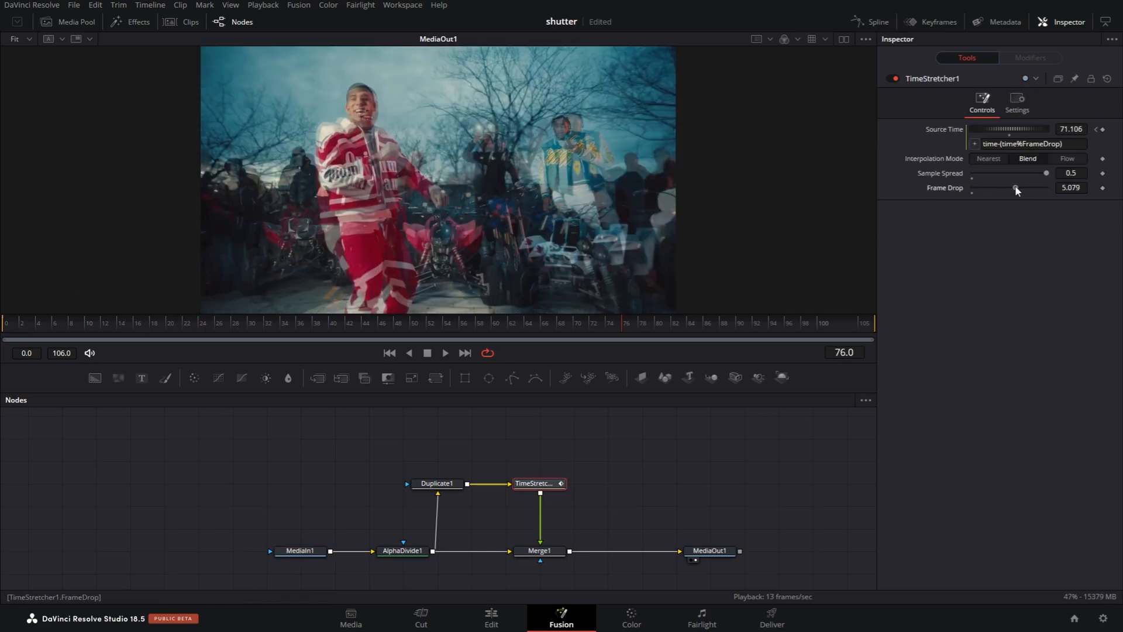
click(317, 333)
key(space)
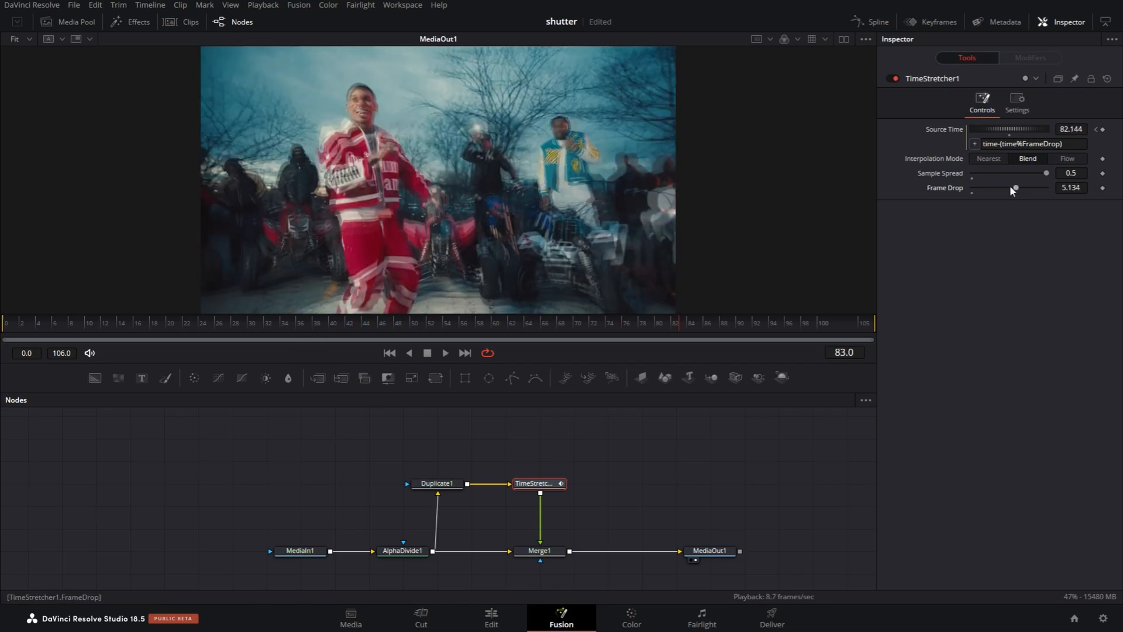
Lower the Time Stretcher's Frame Drop to about 1.66 and play the clip from an early frame.
drag(1015, 188, 983, 188)
drag(983, 189, 979, 188)
click(98, 325)
key(space)
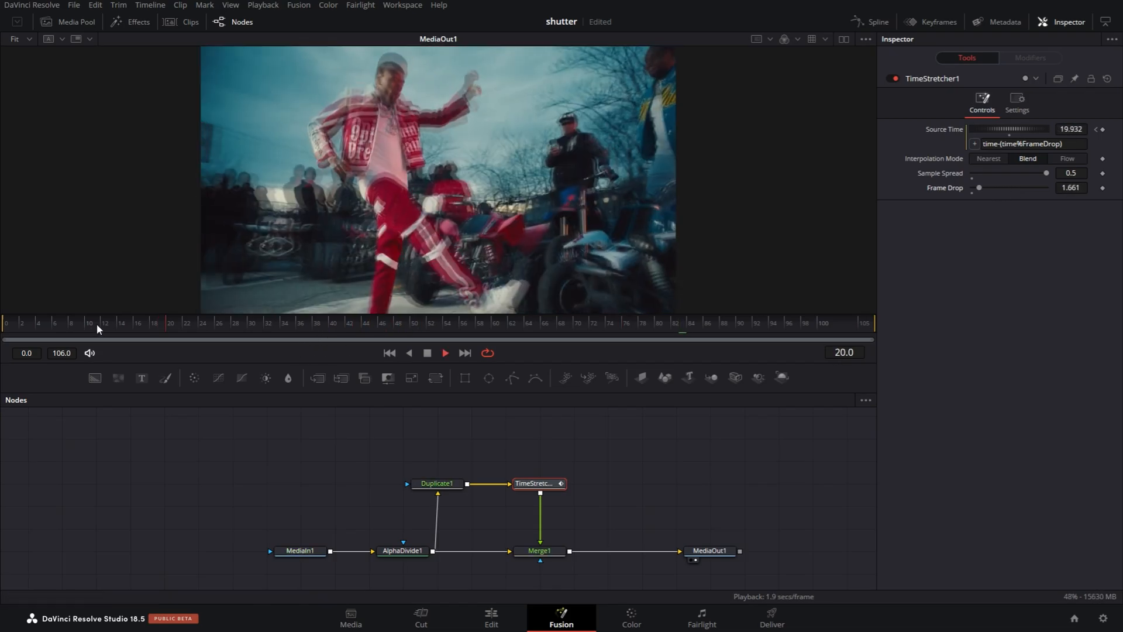
key(space)
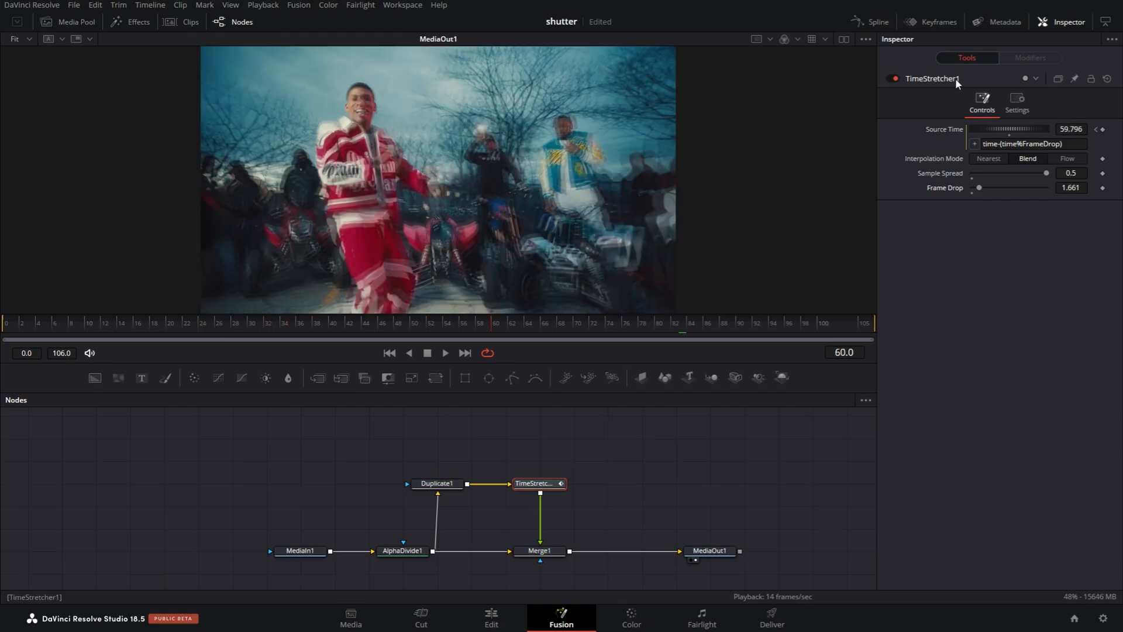
Lower the Time Stretcher's Sample Spread to about 0.087 and play the clip from near its start.
drag(1045, 178, 985, 178)
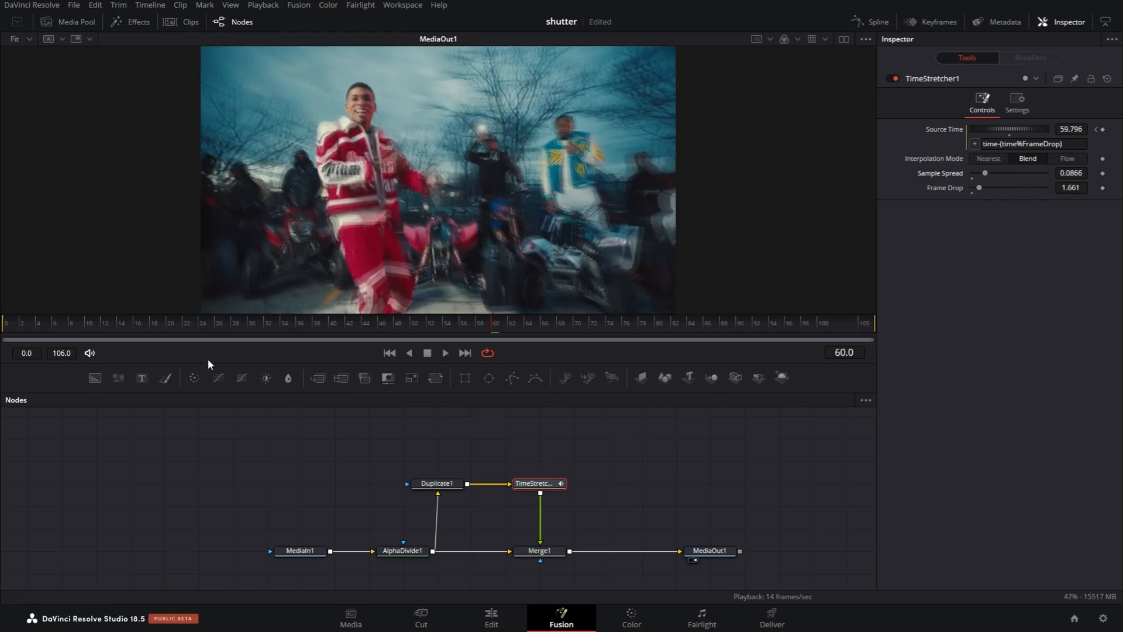
click(62, 324)
key(space)
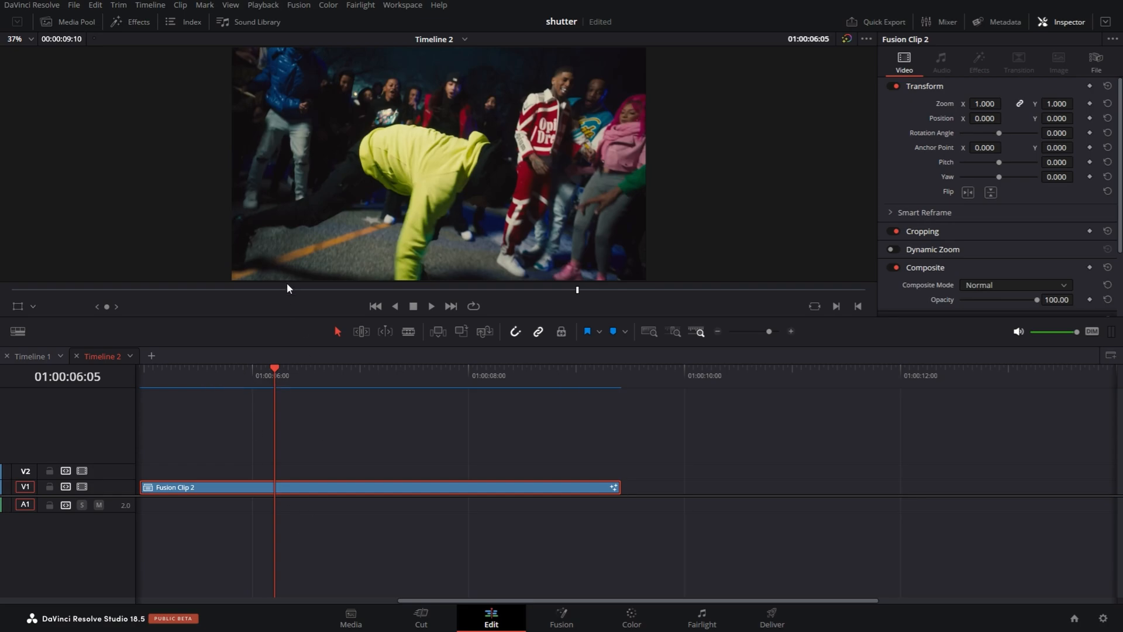
Apply the Slow Shutter effect from GS Effects to Fusion Clip 2 on the edit timeline.
click(147, 21)
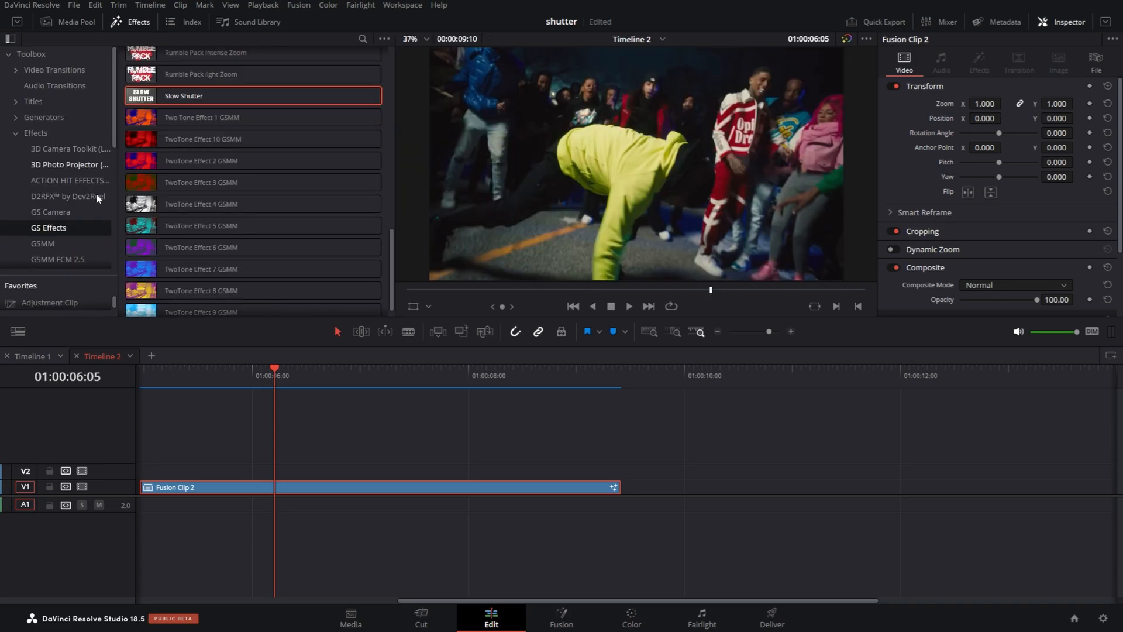
drag(160, 94, 281, 489)
click(129, 22)
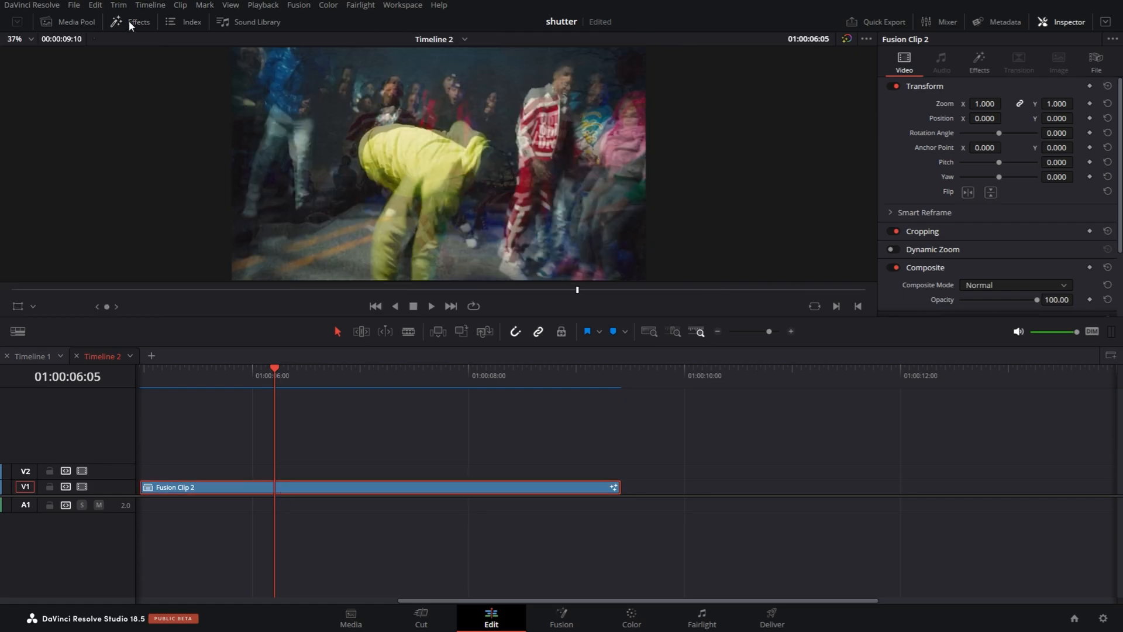
Play Fusion Clip 2 from its start to preview the applied Slow Shutter effect.
drag(324, 420, 362, 421)
key(Up)
key(space)
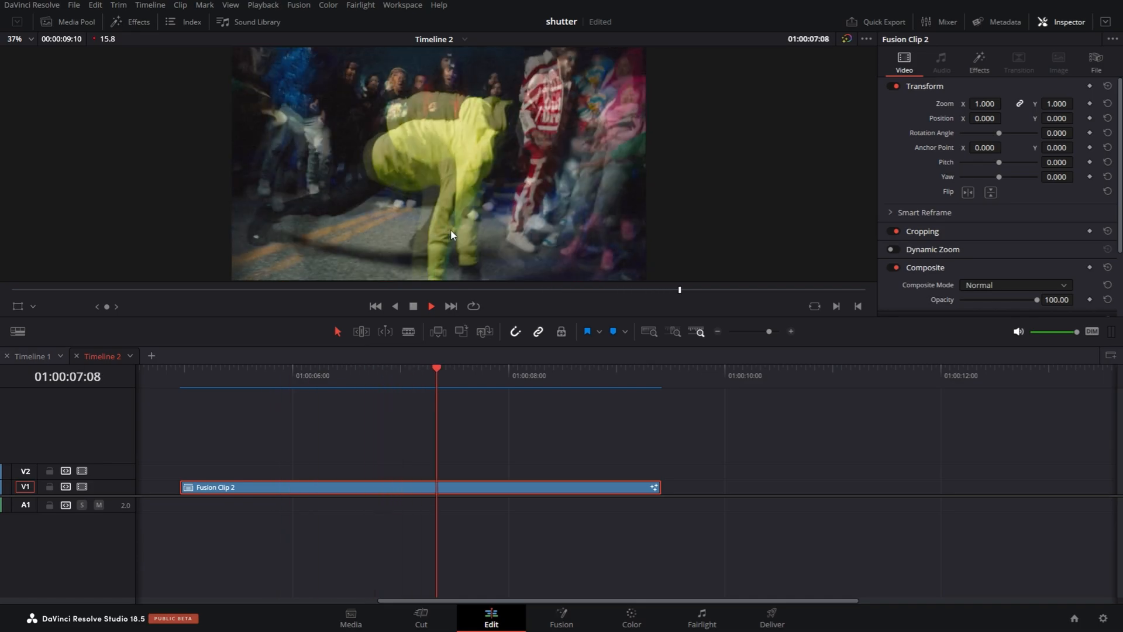
key(space)
In the Slow Shutter effect, set Power to 1.42 with grain off and raise Blend to 1.0, scrubbing to check it.
click(980, 64)
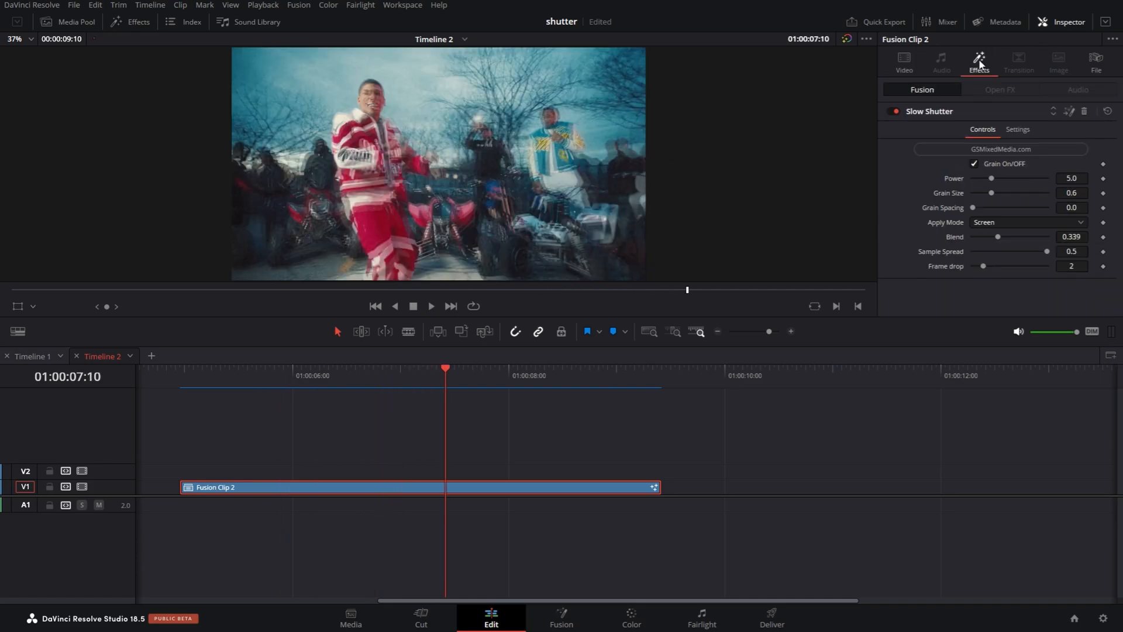
mouse_move(991, 178)
mouse_down()
mouse_move(1009, 177)
mouse_move(978, 180)
mouse_up()
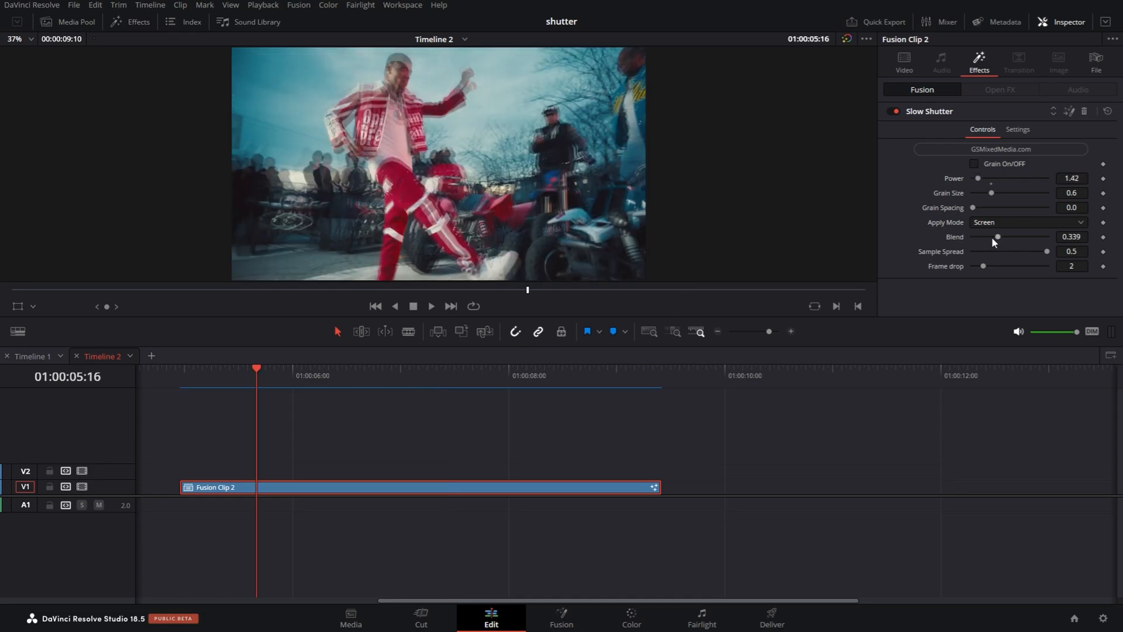
drag(992, 236, 1055, 234)
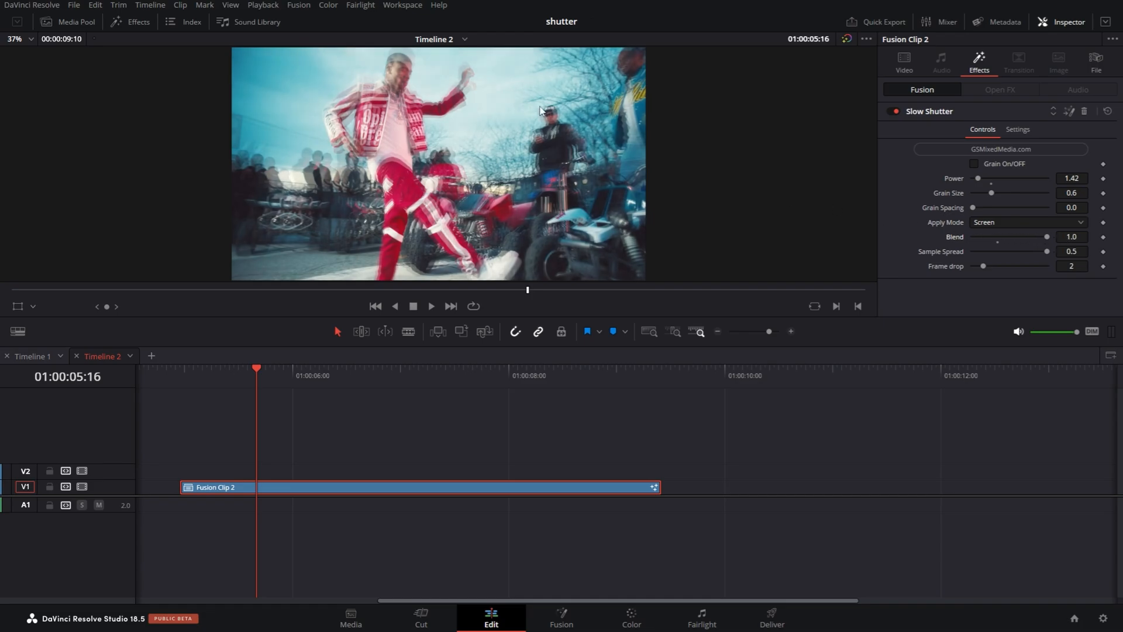
drag(217, 369, 250, 370)
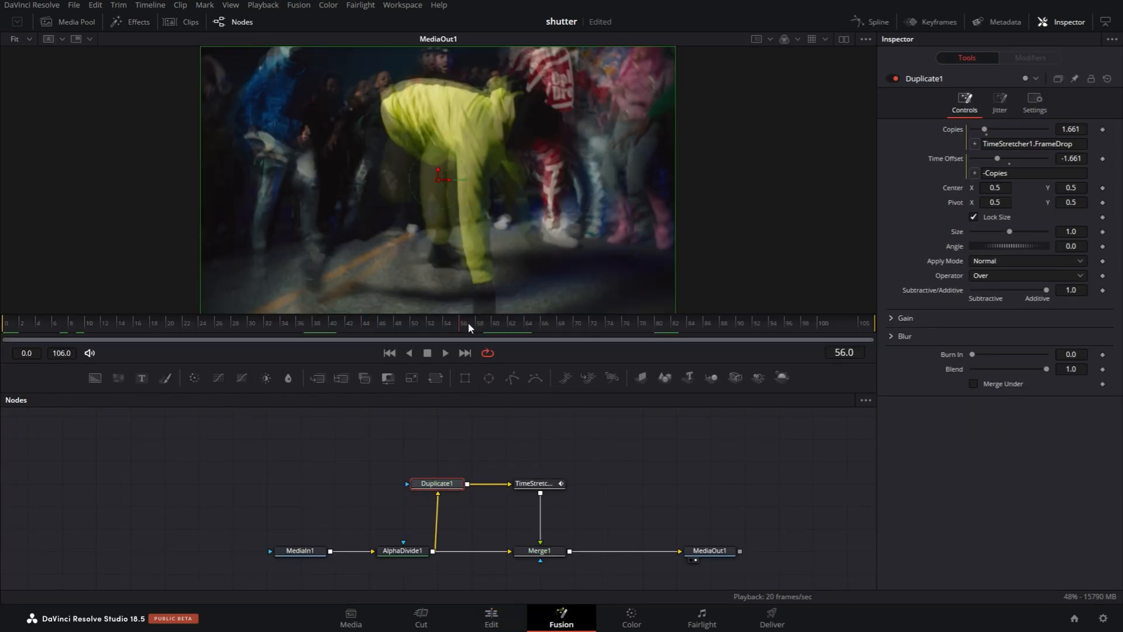
Set the Duplicate node's Apply Mode to Screen and lower its overall Blend to about 0.44, scrubbing to check it.
click(466, 323)
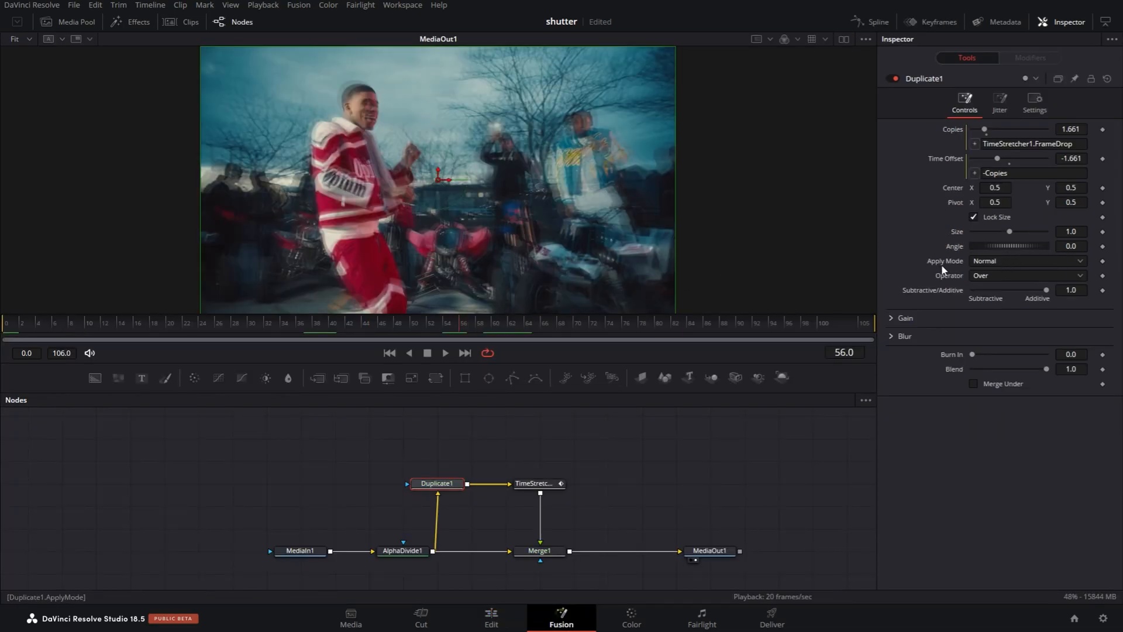
click(1020, 262)
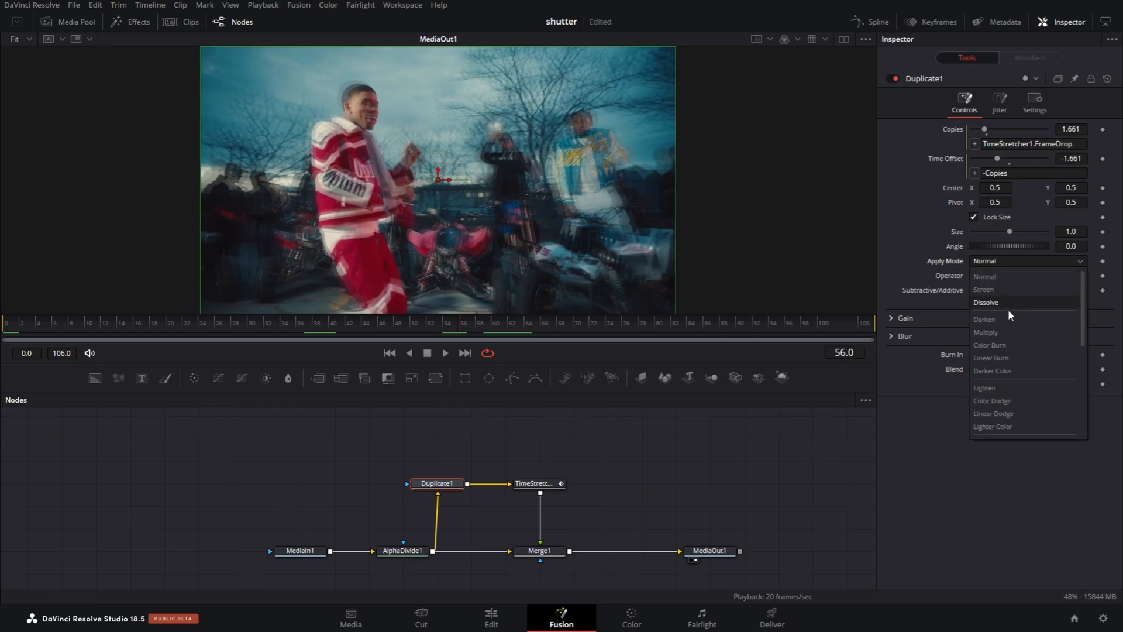
click(1002, 289)
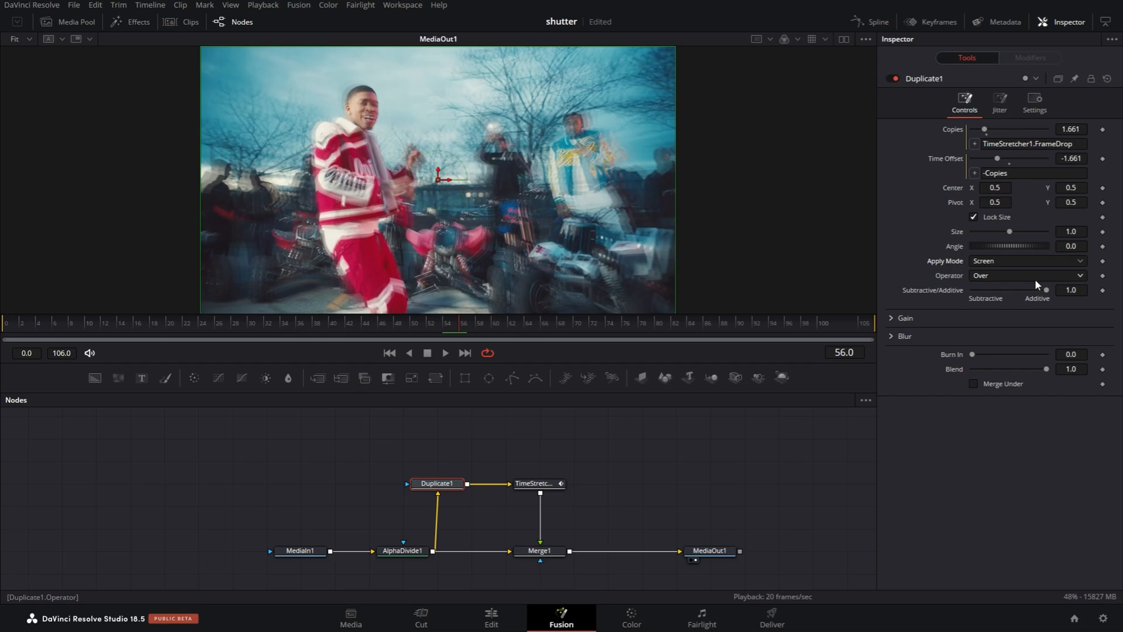
click(890, 337)
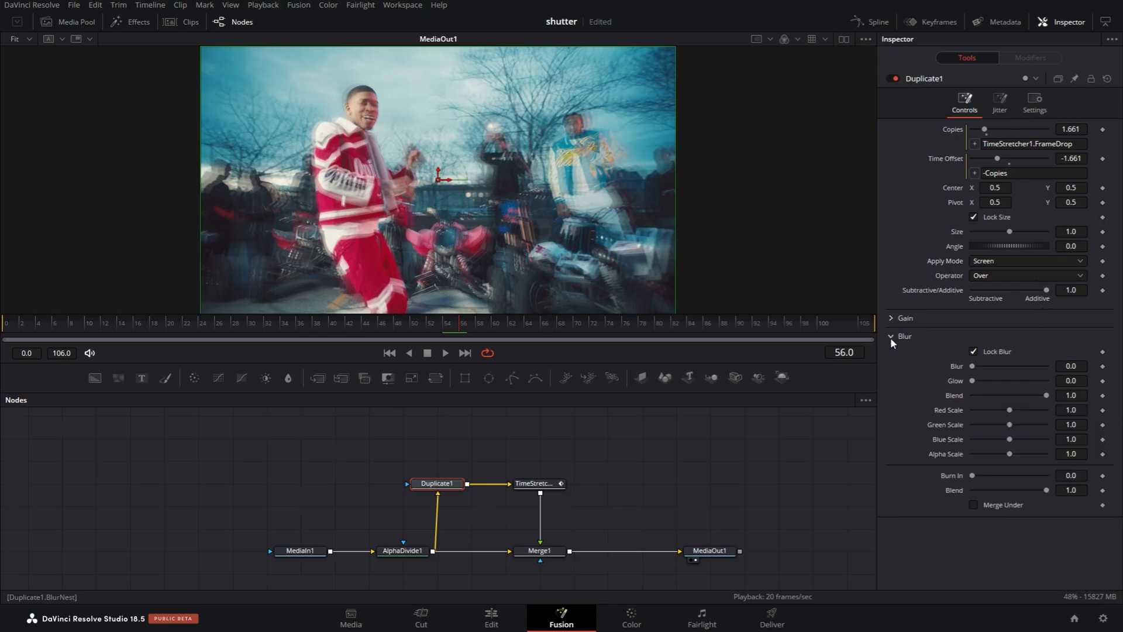
drag(1046, 490, 1005, 489)
drag(127, 334, 444, 332)
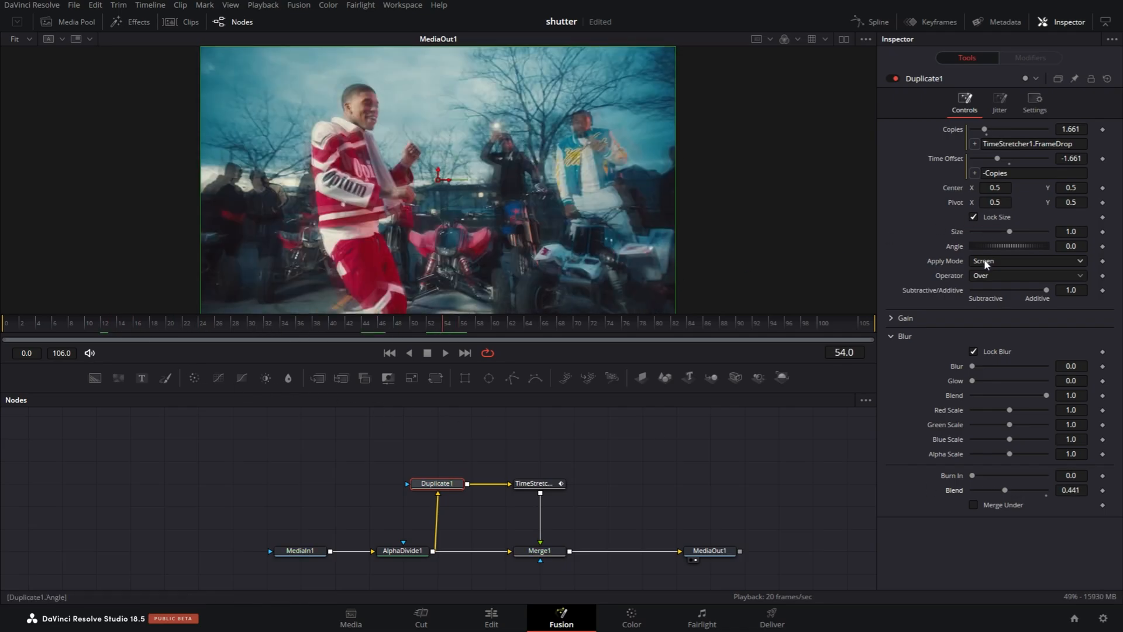
click(987, 261)
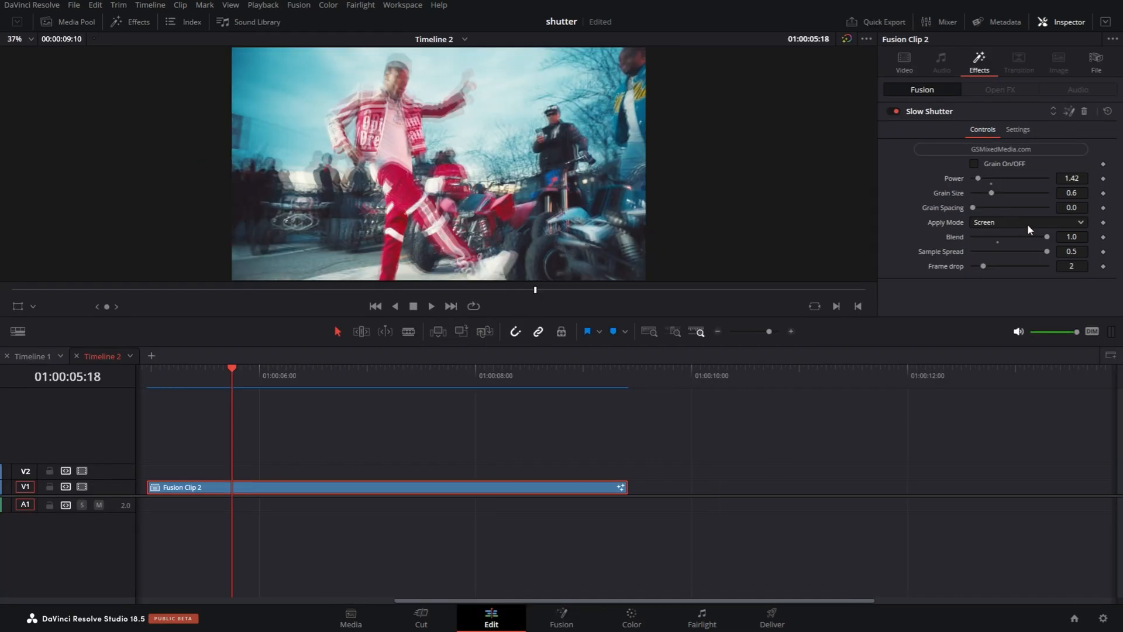
Set the Slow Shutter effect's Blend to 0.339 and its Apply Mode to Normal on Fusion Clip 2, and save the project.
drag(1044, 237, 999, 246)
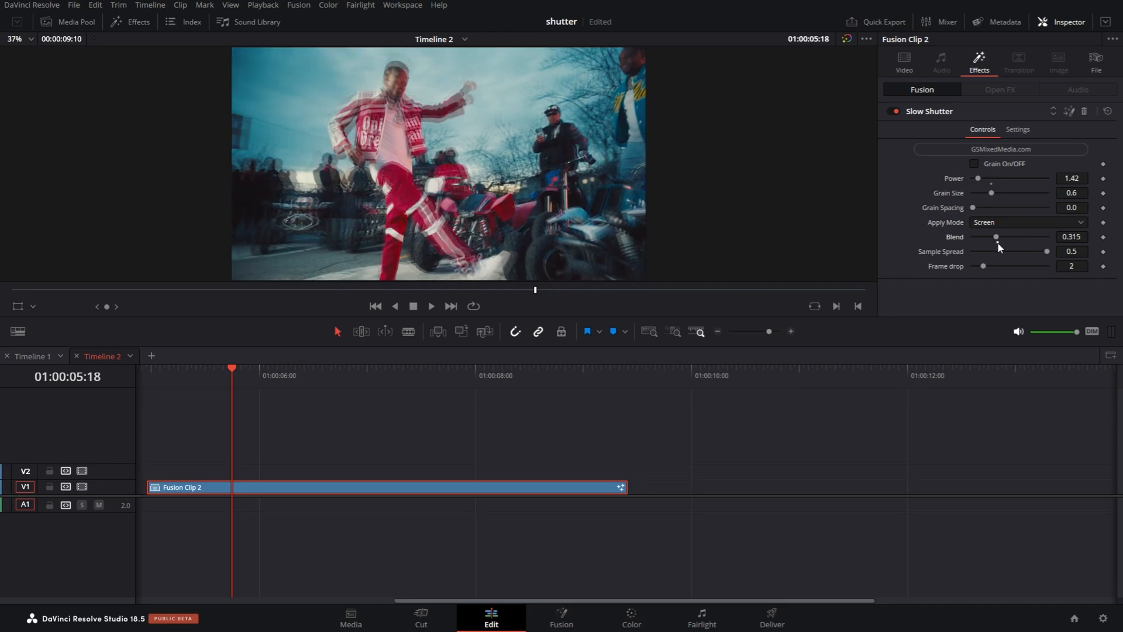
click(1016, 222)
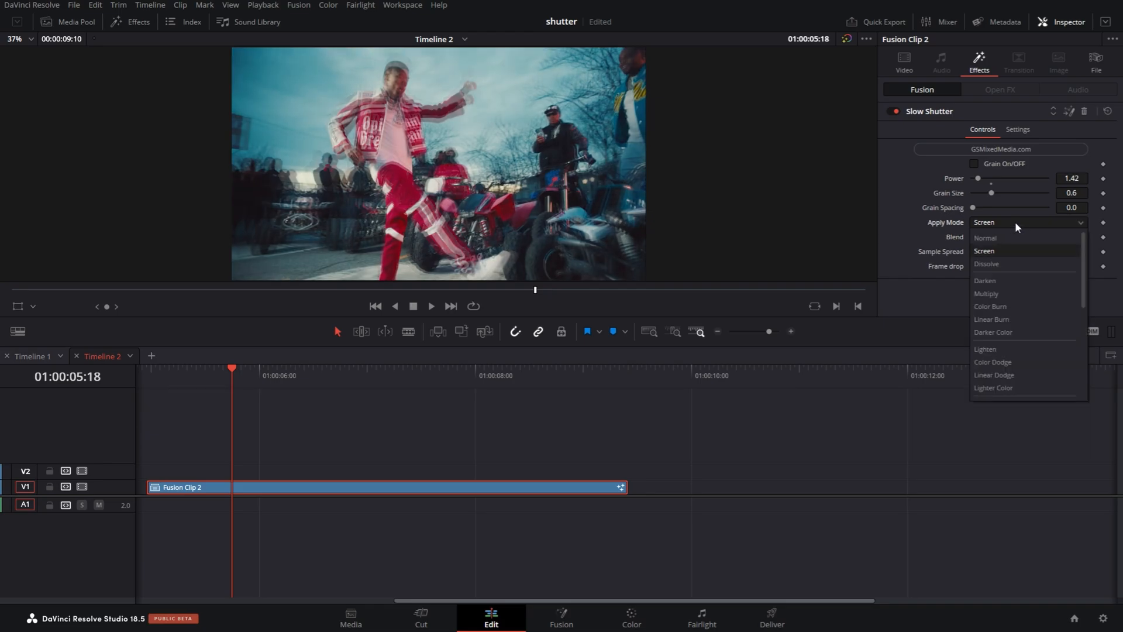
click(1016, 233)
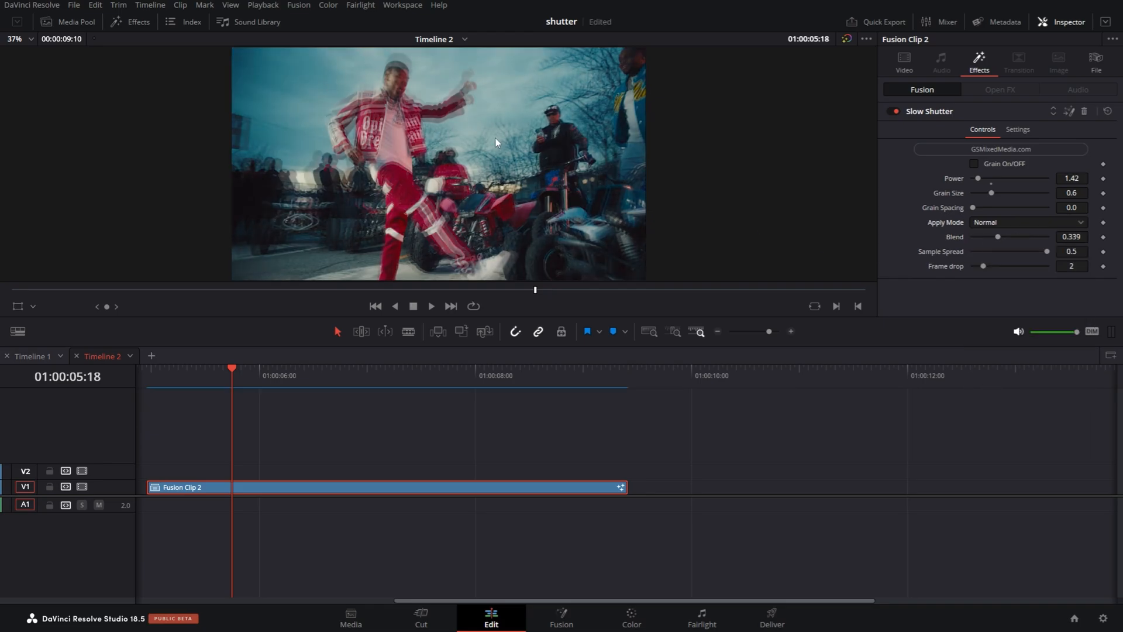
key(ctrl+s)
click(174, 381)
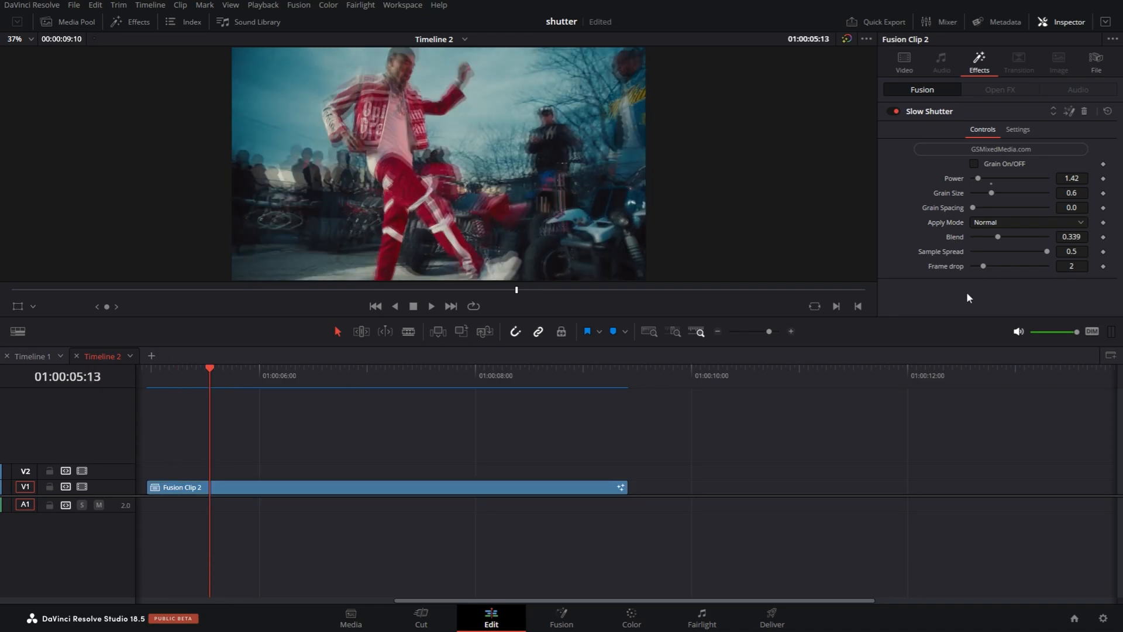
Set the Slow Shutter effect's Frame drop to 5, save the project, and play Fusion Clip 2 from near its start.
drag(995, 266, 1015, 266)
key(ctrl+s)
click(174, 368)
key(space)
key(space)
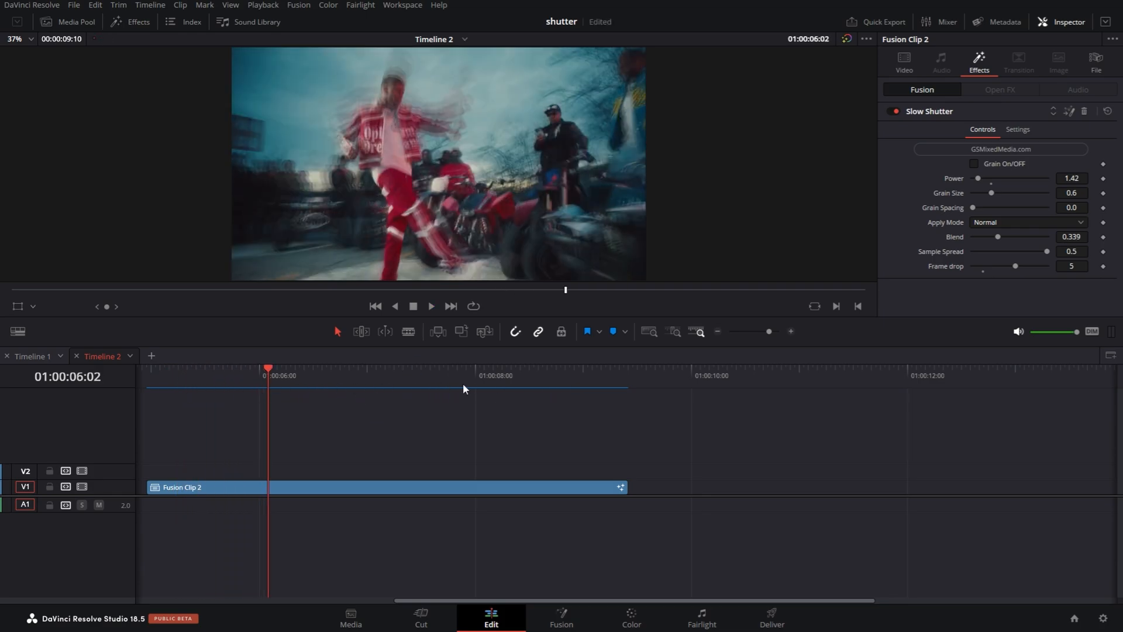
Enable render caching of Fusion Clip 2's Slow Shutter effect filter with Render Cache set to Smart, and play the clip from near its start.
right_click(358, 491)
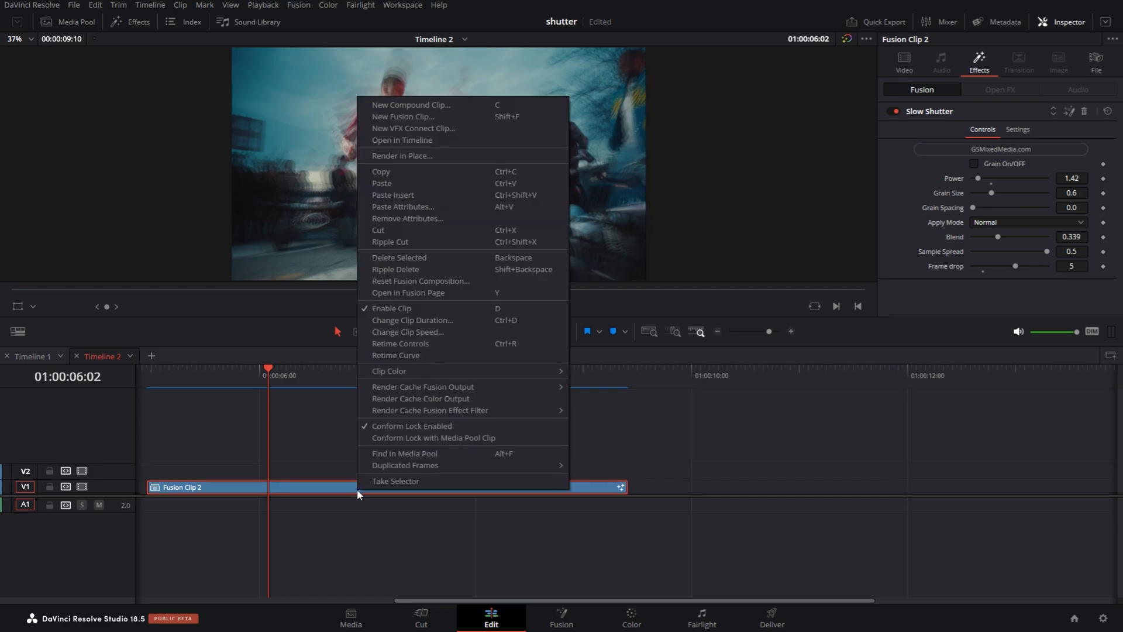
mouse_move(419, 413)
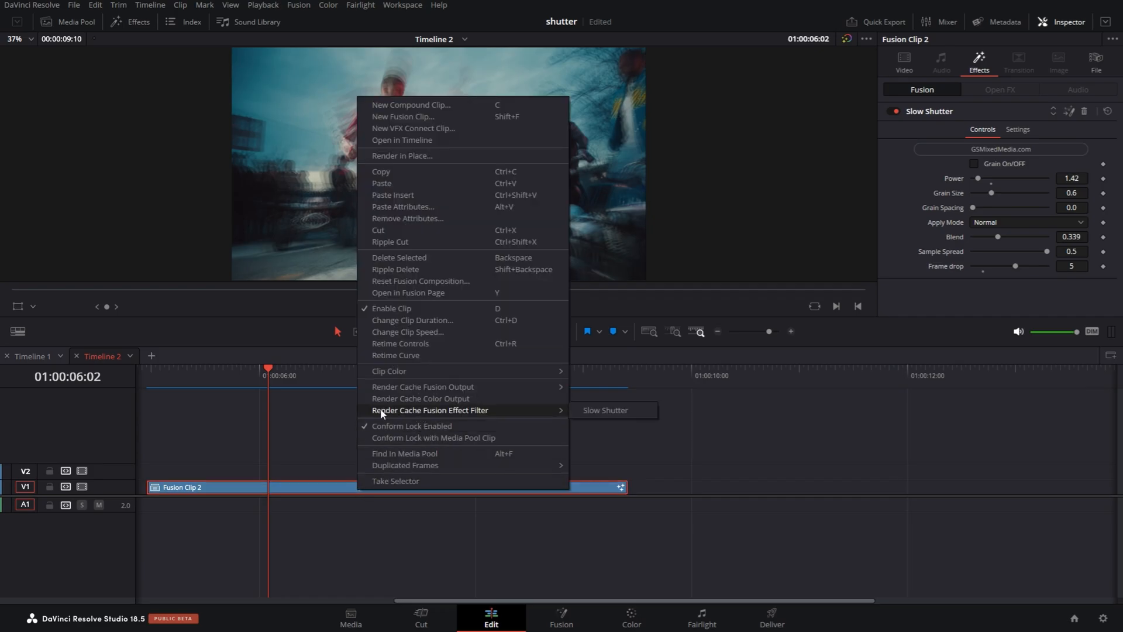
click(600, 410)
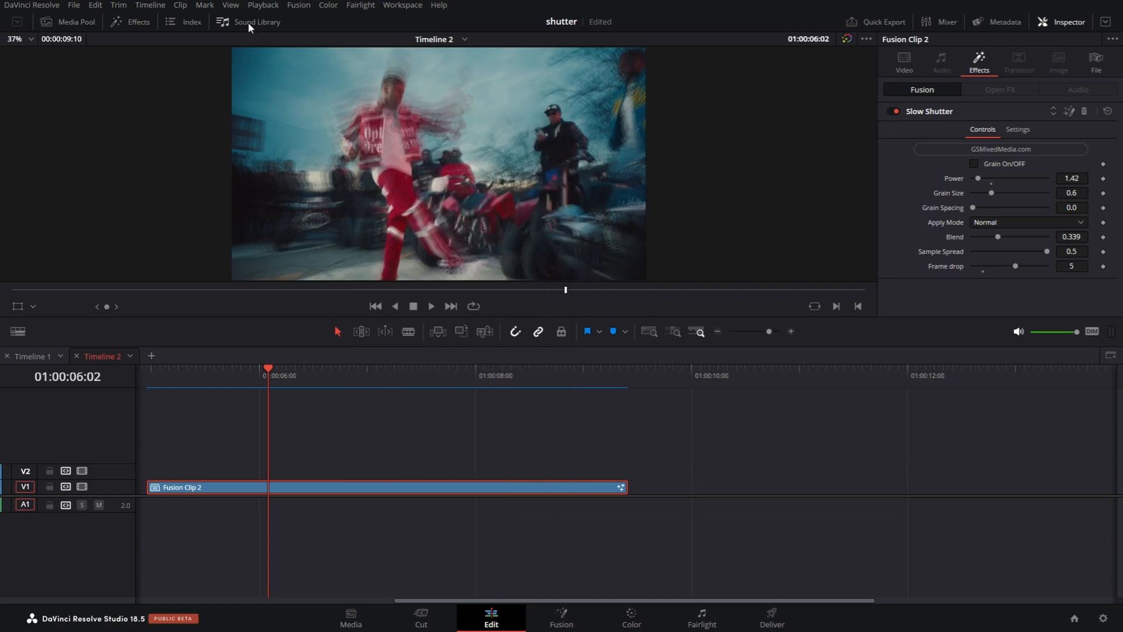
click(262, 5)
mouse_move(280, 63)
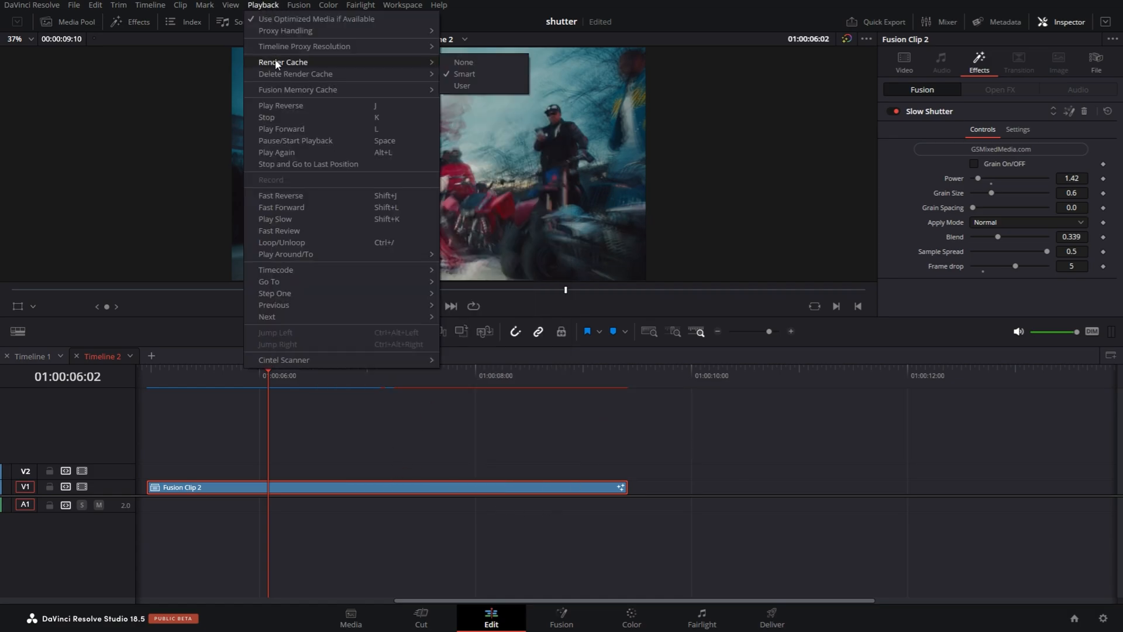
click(462, 72)
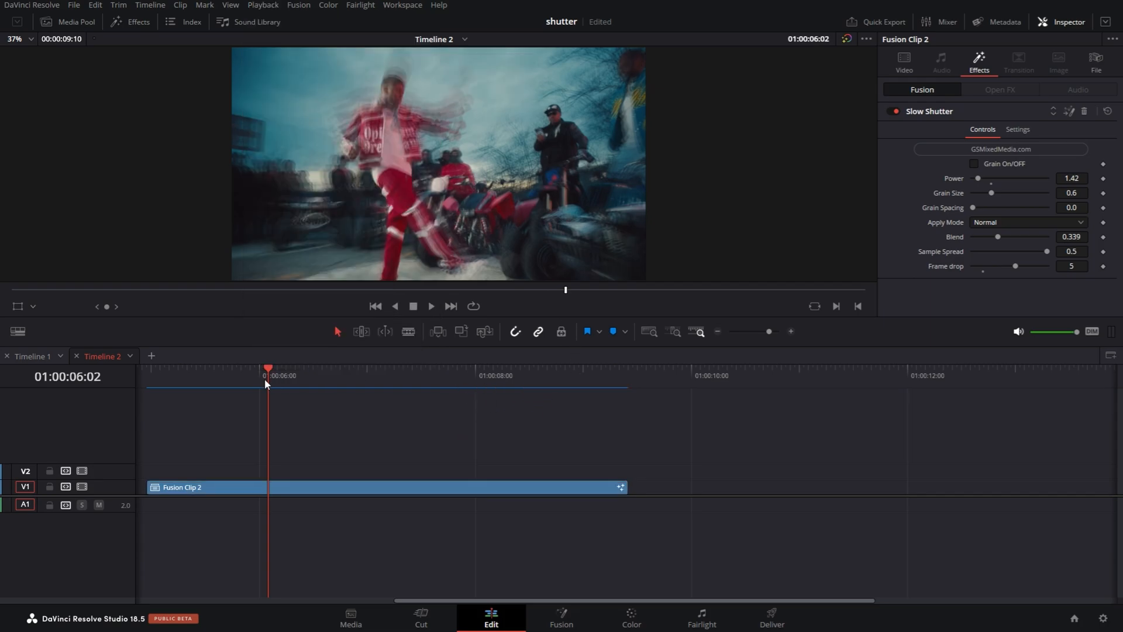
drag(192, 378, 165, 379)
key(space)
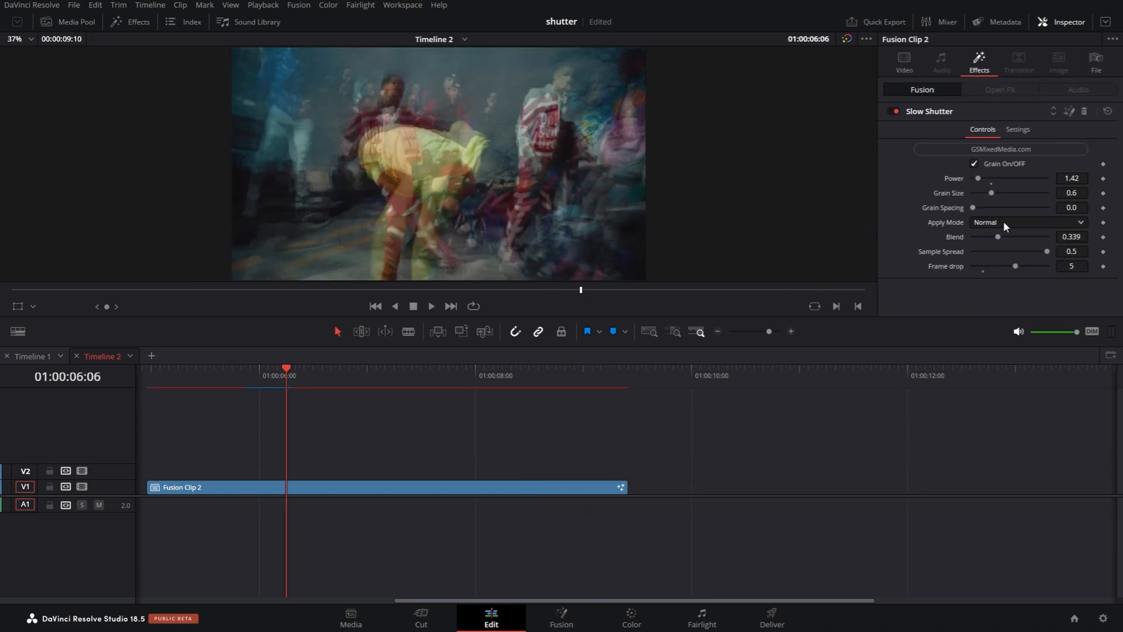
With grain on, set the Slow Shutter effect's Apply Mode to Screen and raise its Grain Spacing.
click(1003, 221)
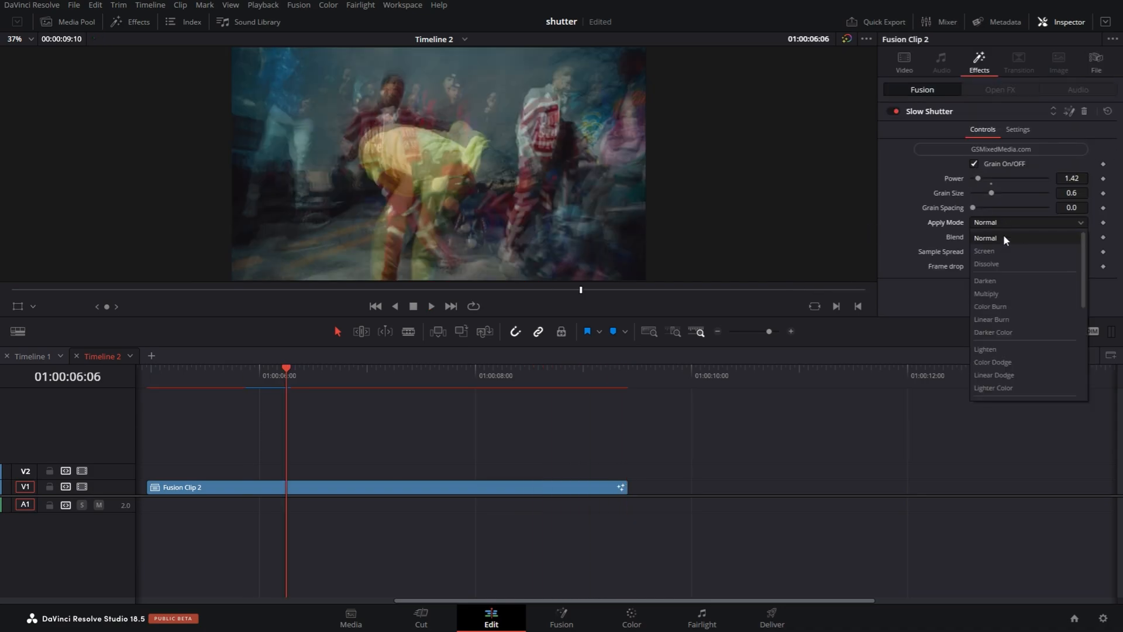
click(1003, 251)
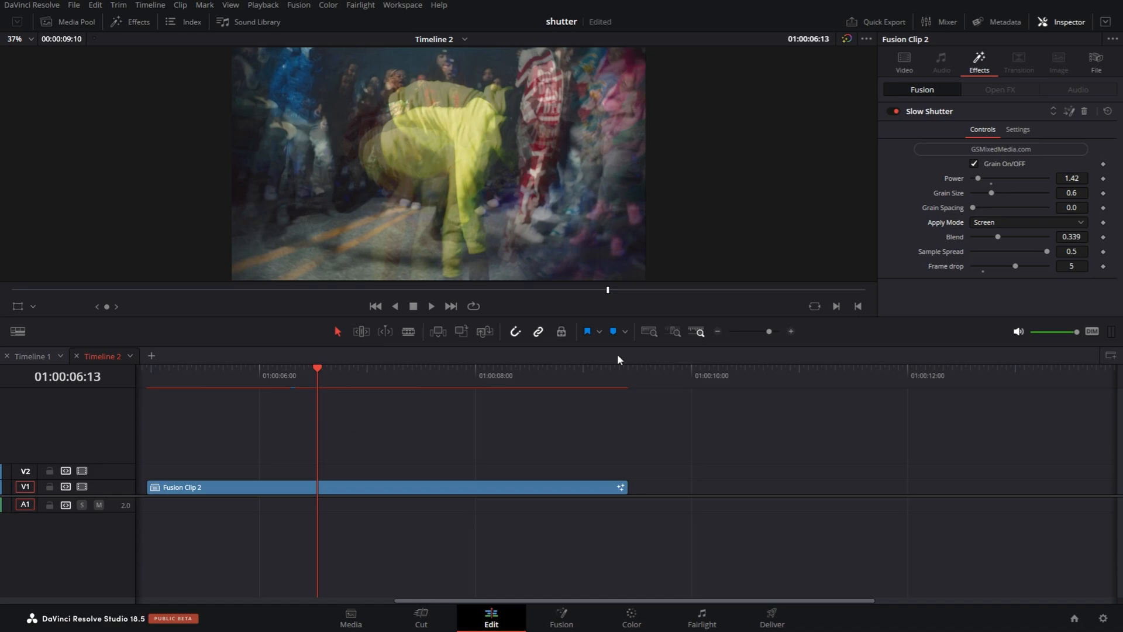
mouse_move(975, 206)
mouse_down()
mouse_move(1002, 192)
mouse_move(992, 203)
mouse_up()
click(992, 199)
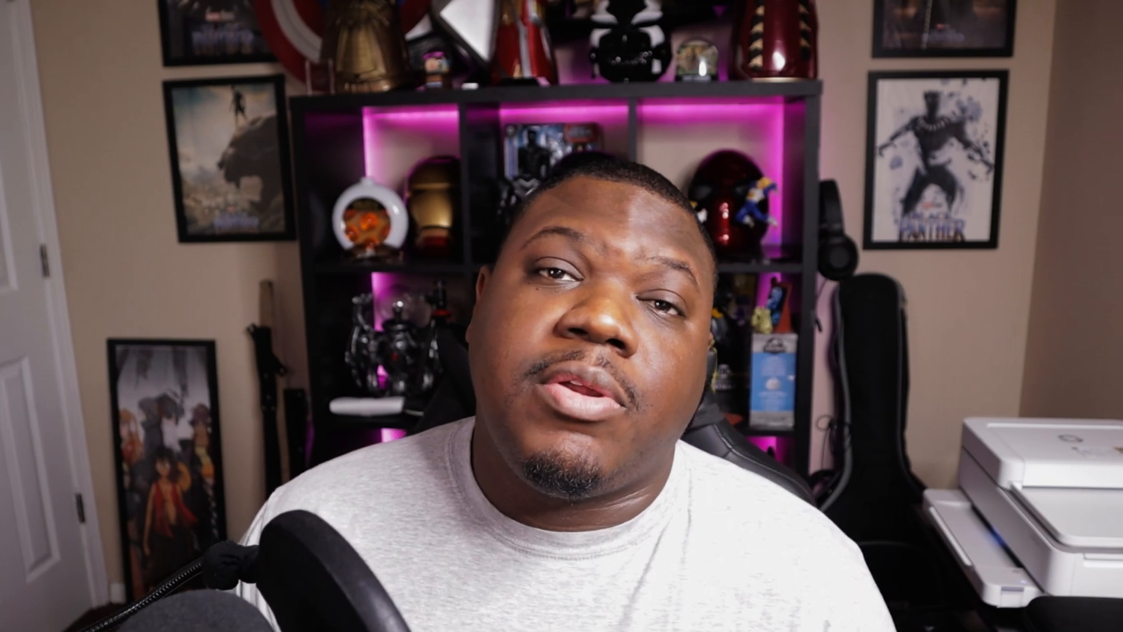